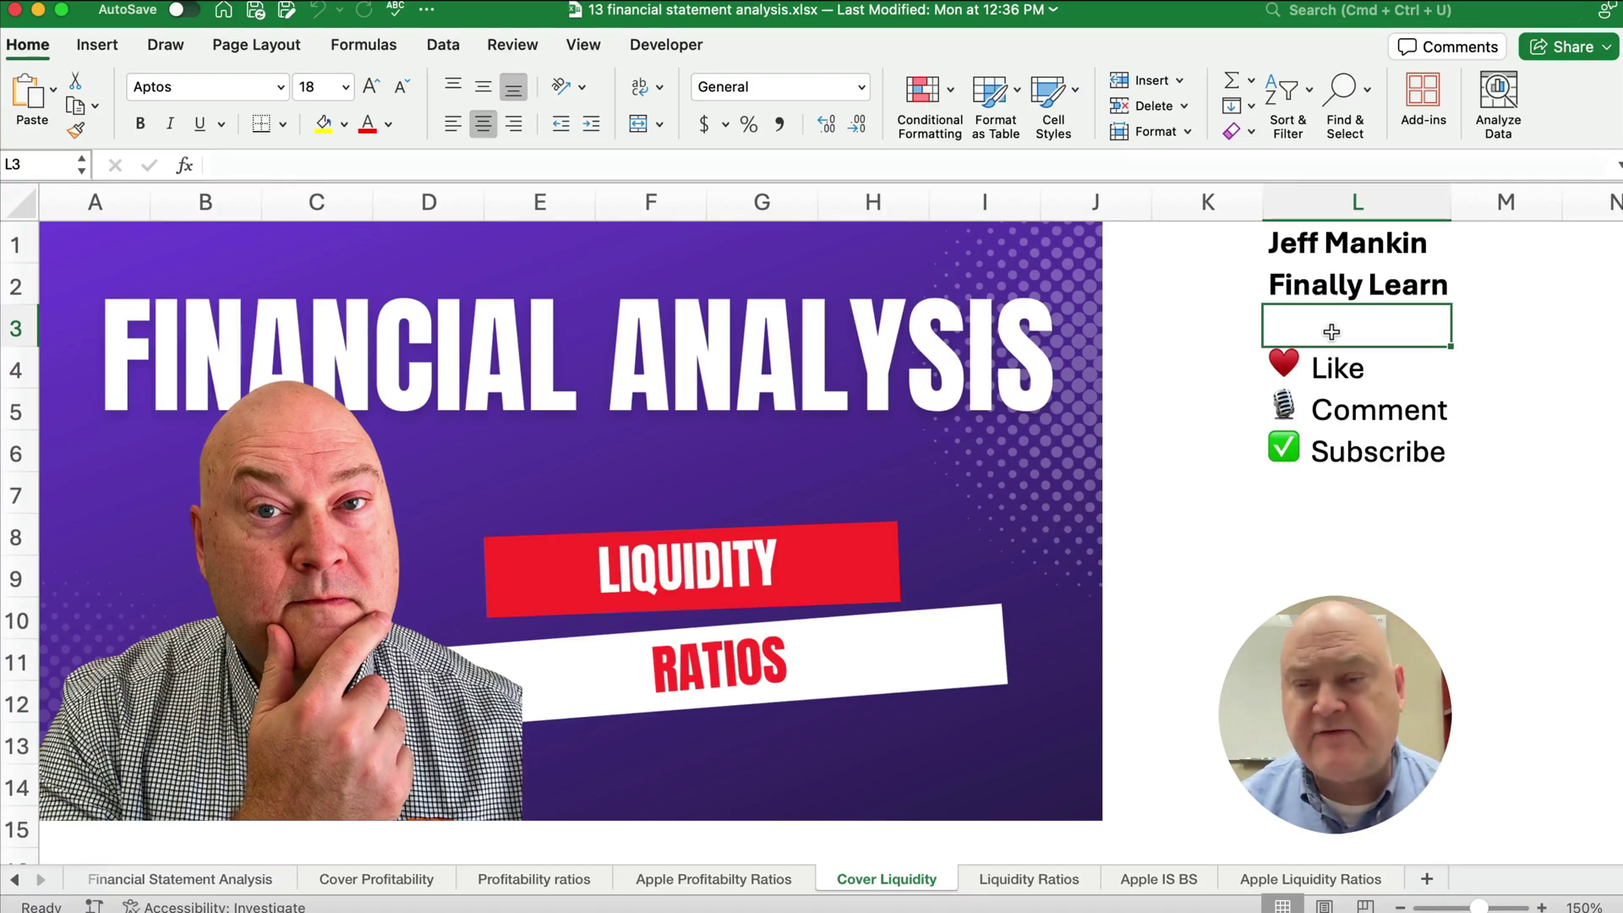
# Move from the Cover Liquidity sheet to the Liquidity Ratios sheet with Option+Right Arrow
pyautogui.press('alt')
pyautogui.hotkey('alt', 'Right')
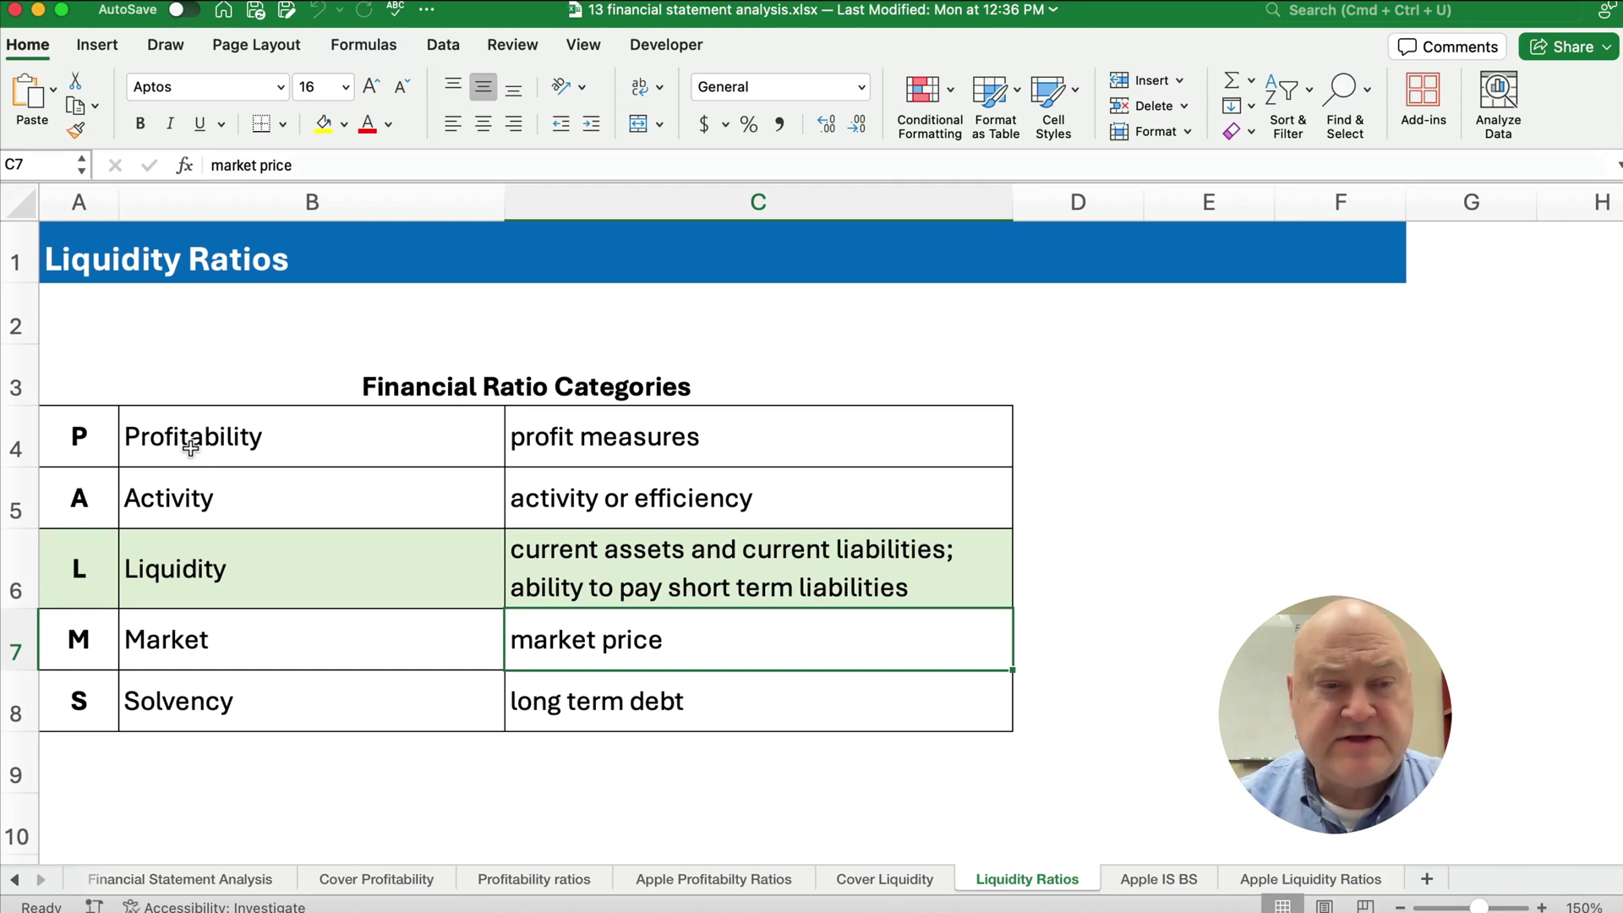
# Highlight the Profitability and Solvency categories with their descriptions, then view the Apple IS BS balance sheet
pyautogui.click(228, 448)
pyautogui.moveTo(228, 447); pyautogui.dragTo(687, 437)
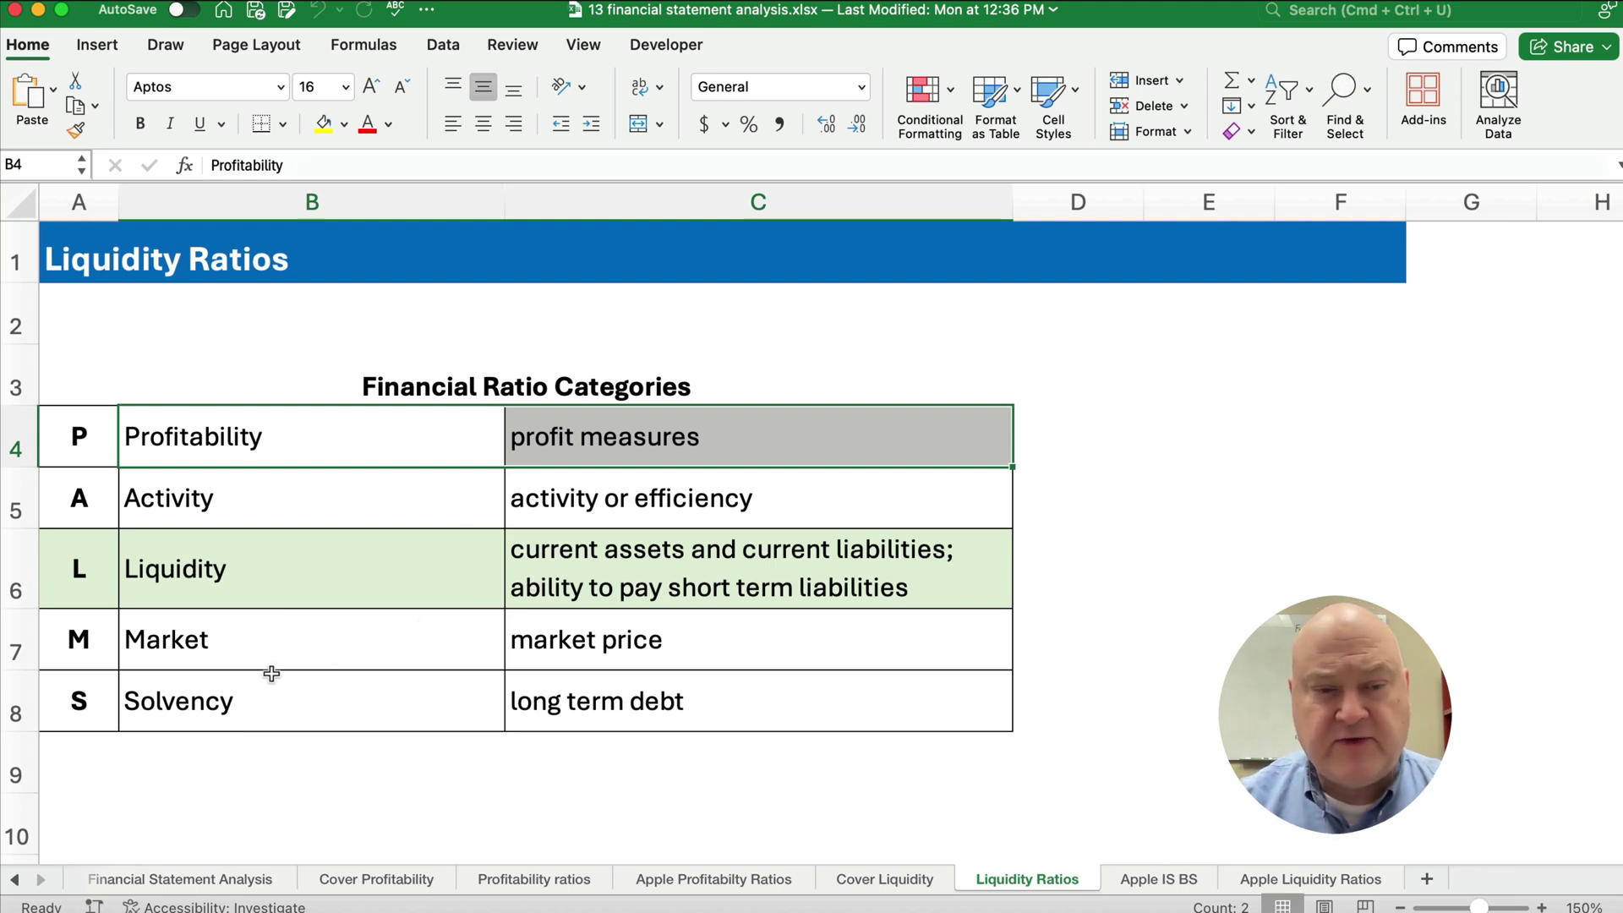
pyautogui.click(209, 705)
pyautogui.moveTo(209, 704); pyautogui.dragTo(710, 703)
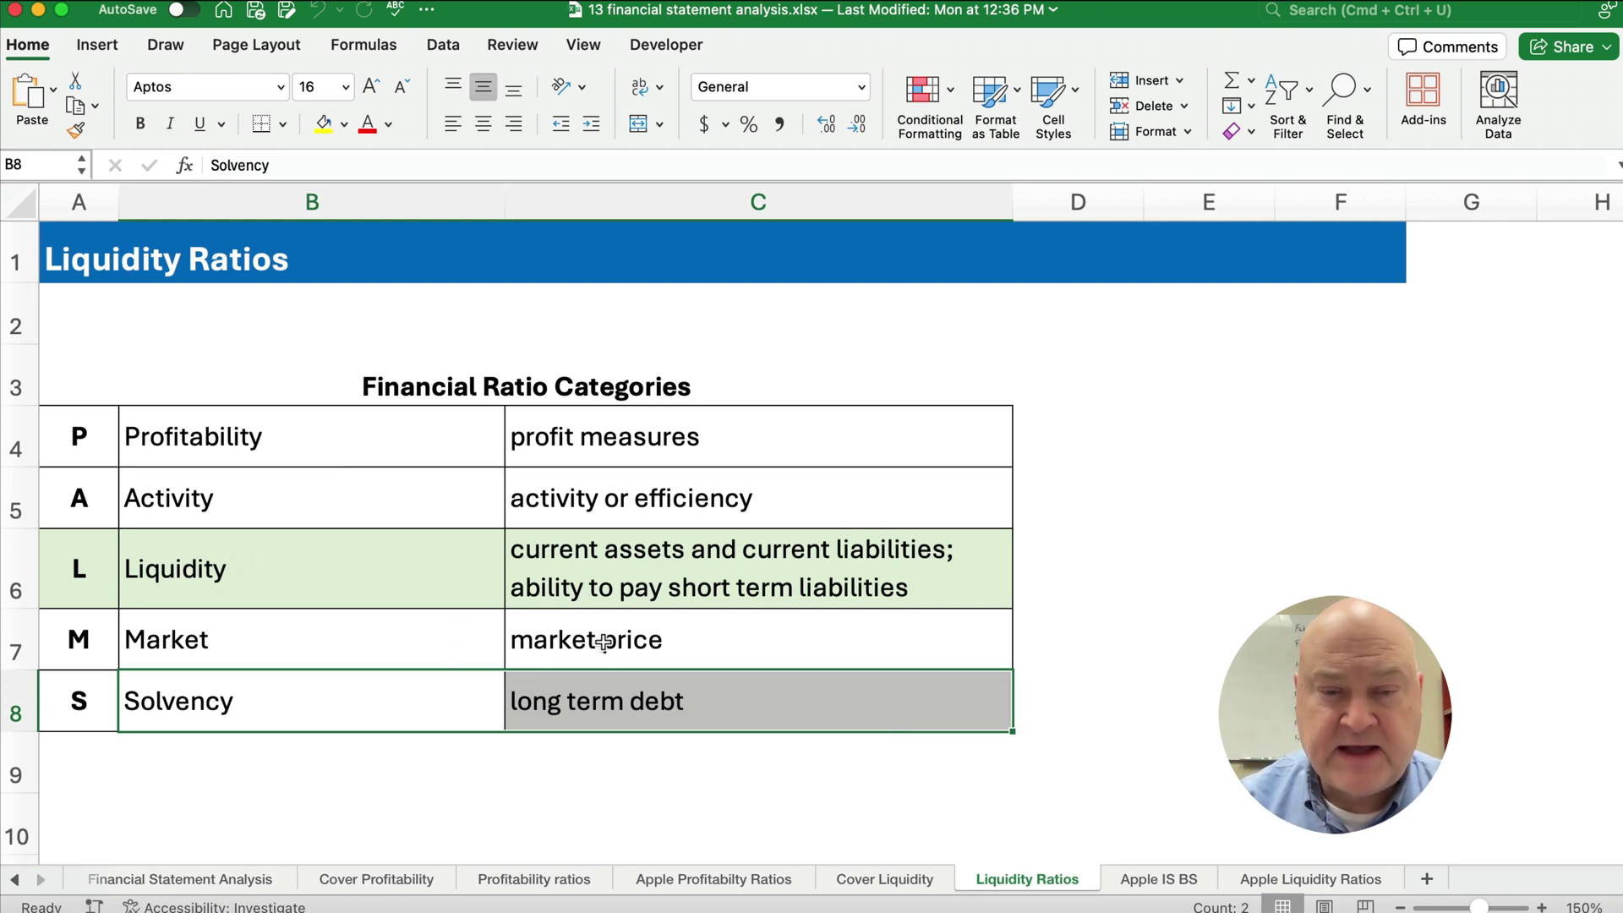
pyautogui.click(1156, 879)
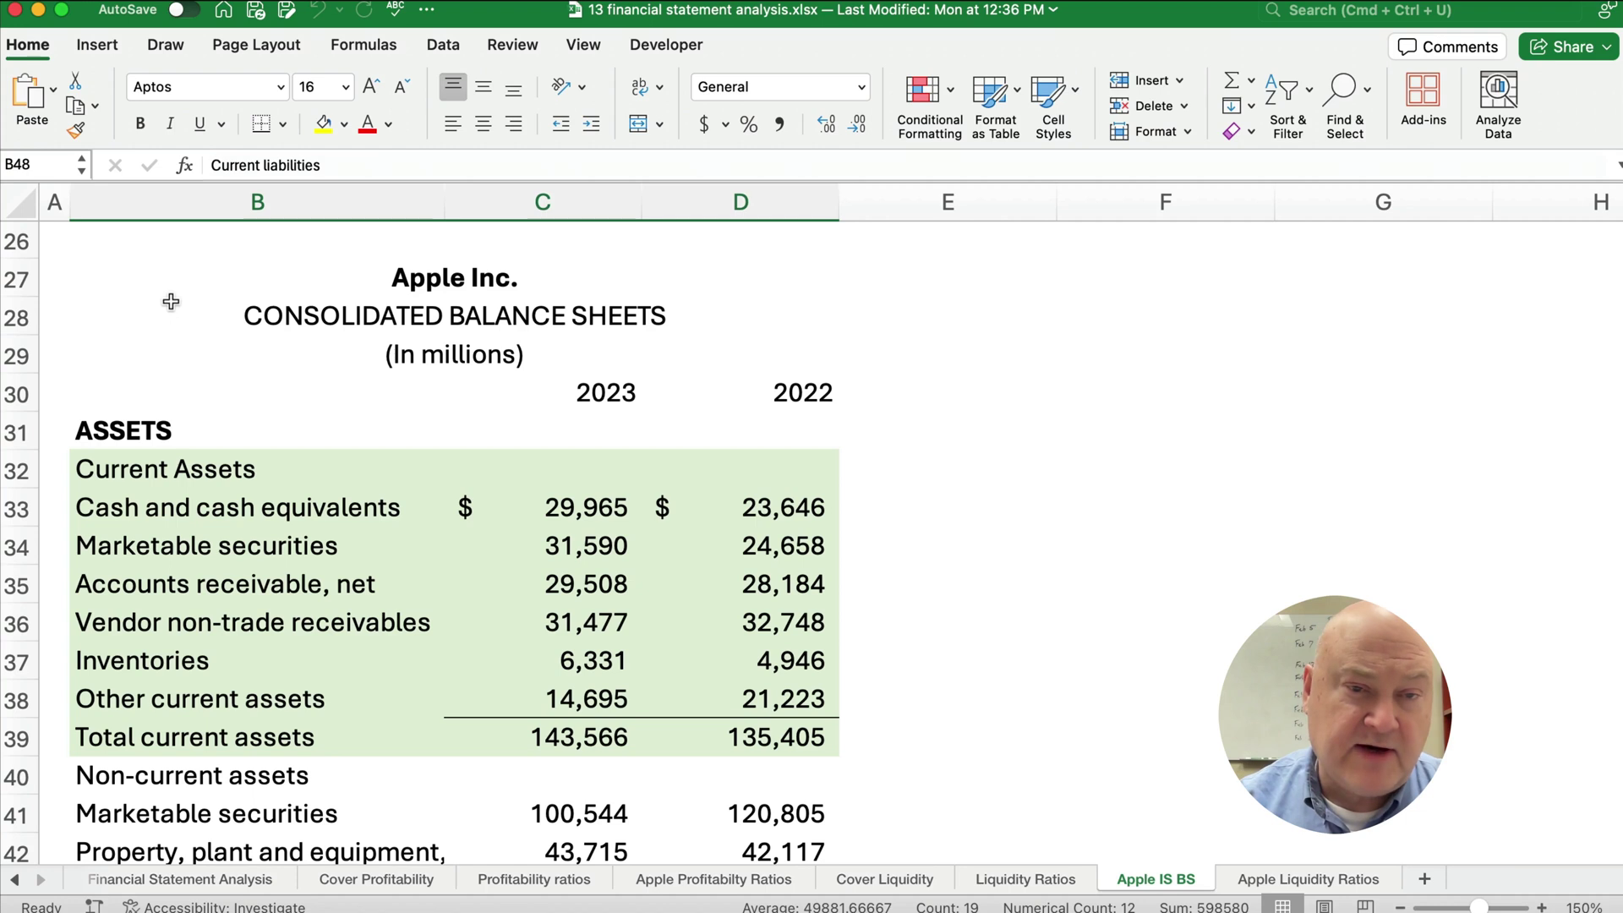
# Highlight the block of current asset items in Apple's balance sheet
pyautogui.scroll(-1, 168, 306)
pyautogui.scroll(-1, 168, 307)
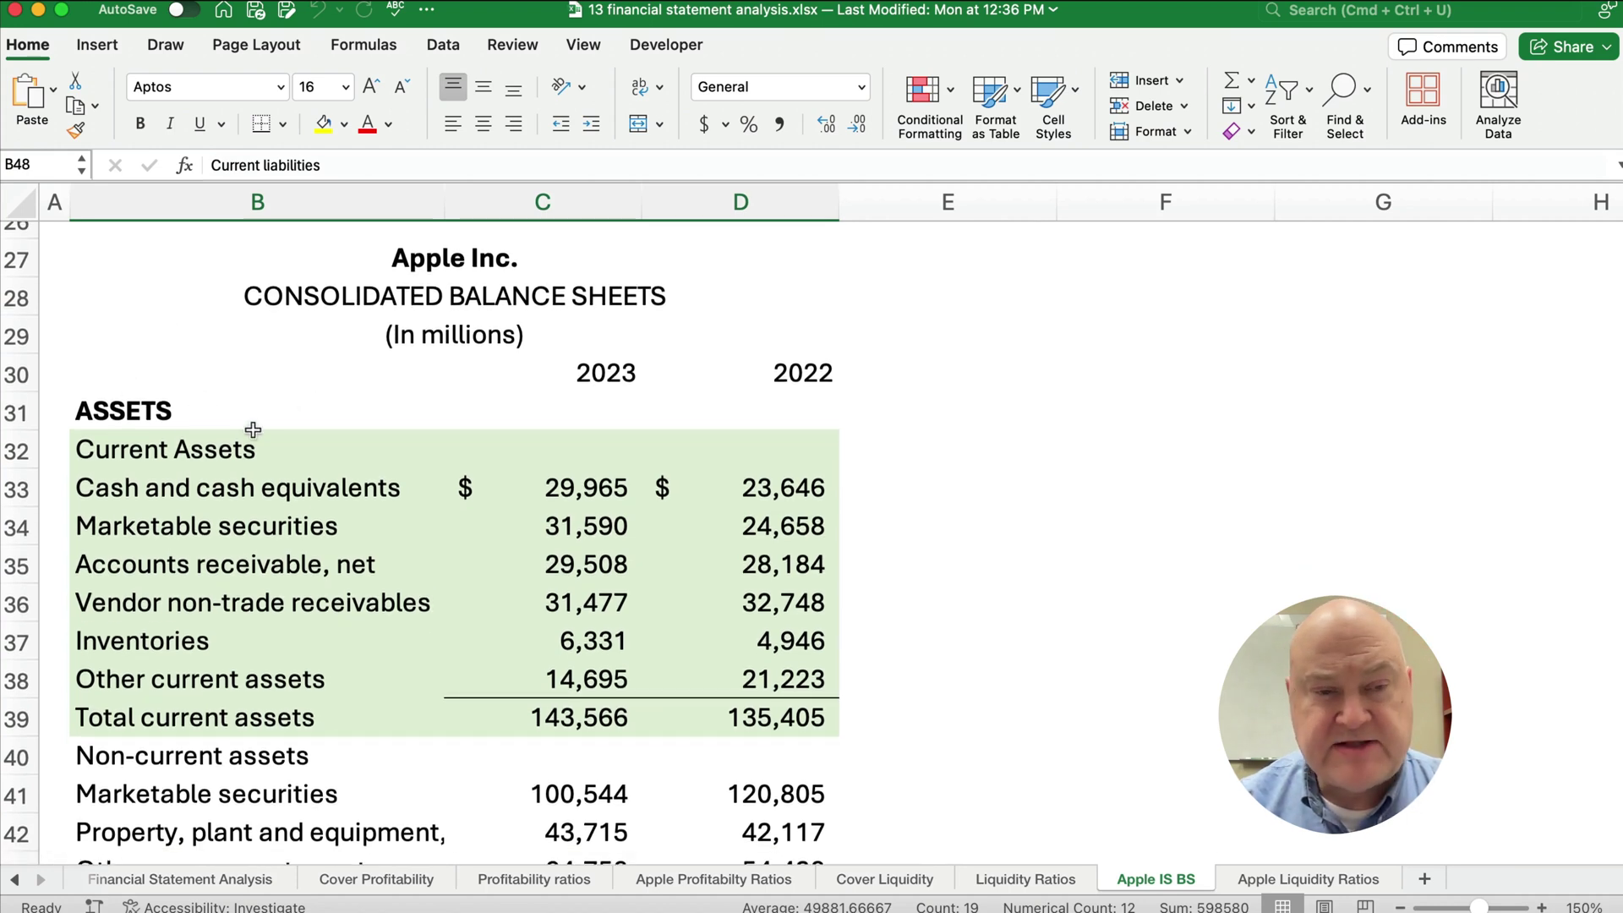
pyautogui.moveTo(85, 461); pyautogui.dragTo(764, 708)
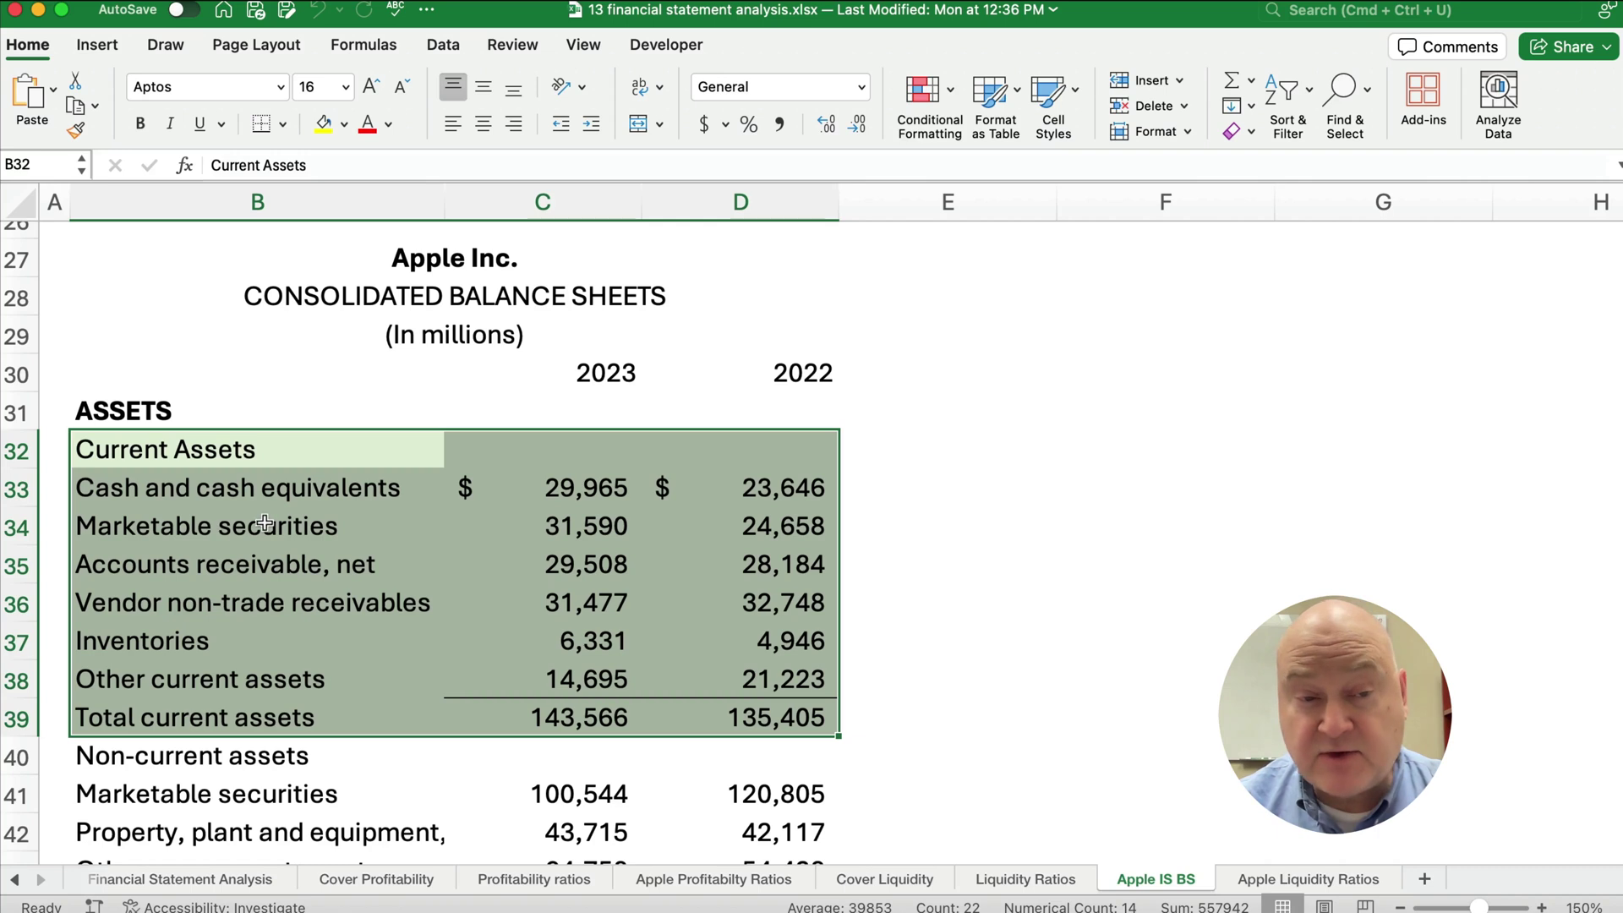
pyautogui.click(224, 564)
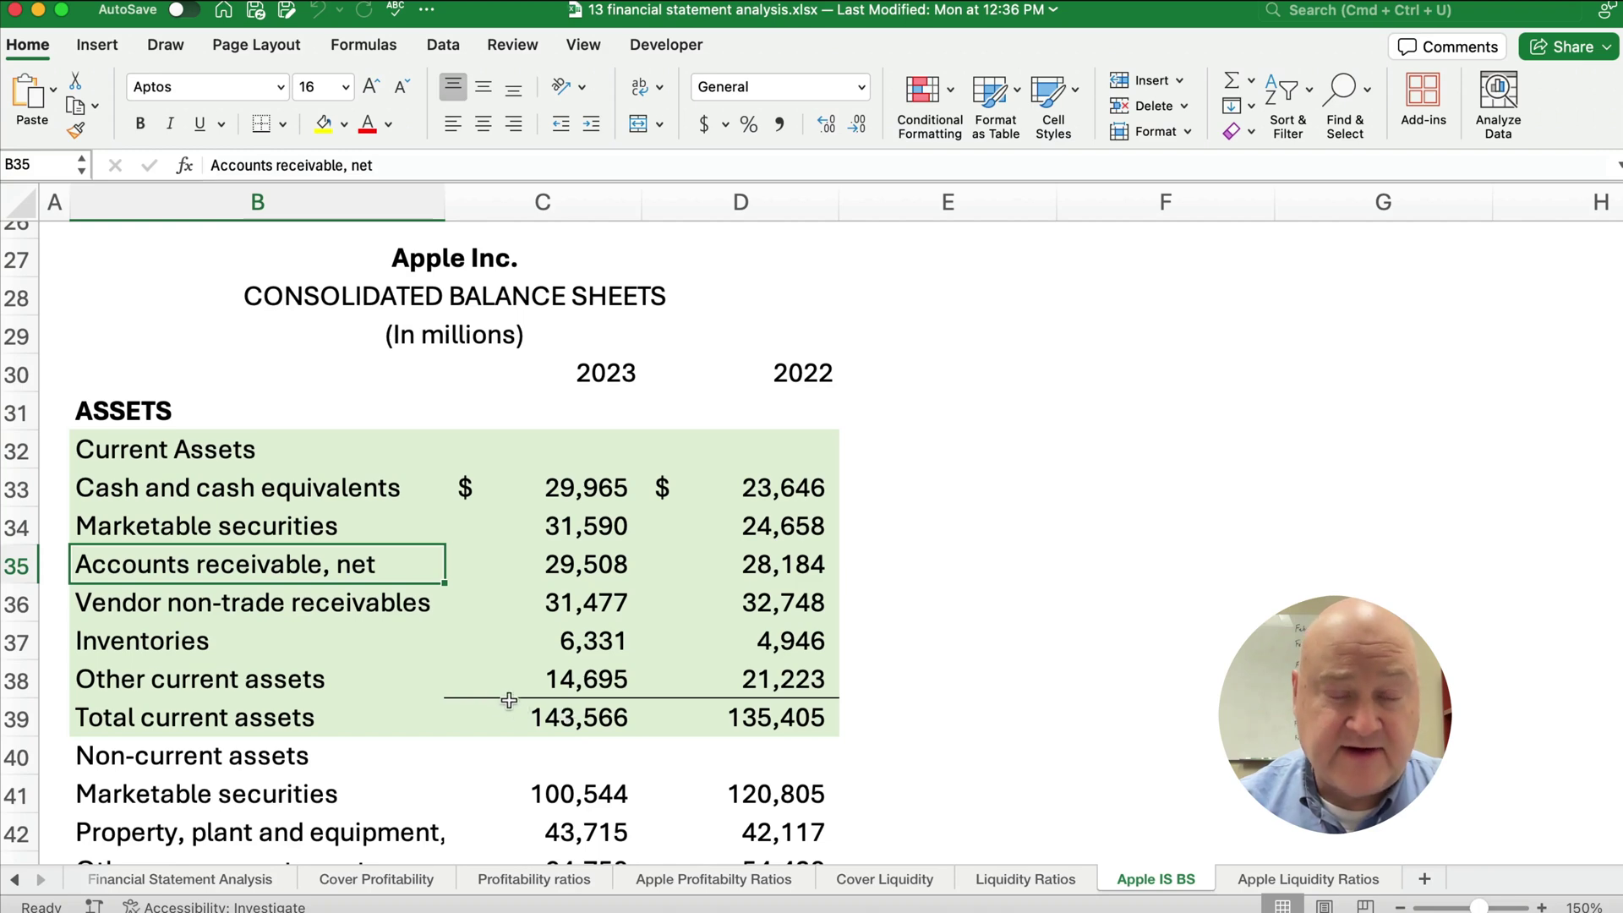
# Highlight current liabilities and both years' totals, 145,308 and 153,982, then return to Apple Liquidity Ratios
pyautogui.scroll(-6, 500, 713)
pyautogui.scroll(-2, 463, 706)
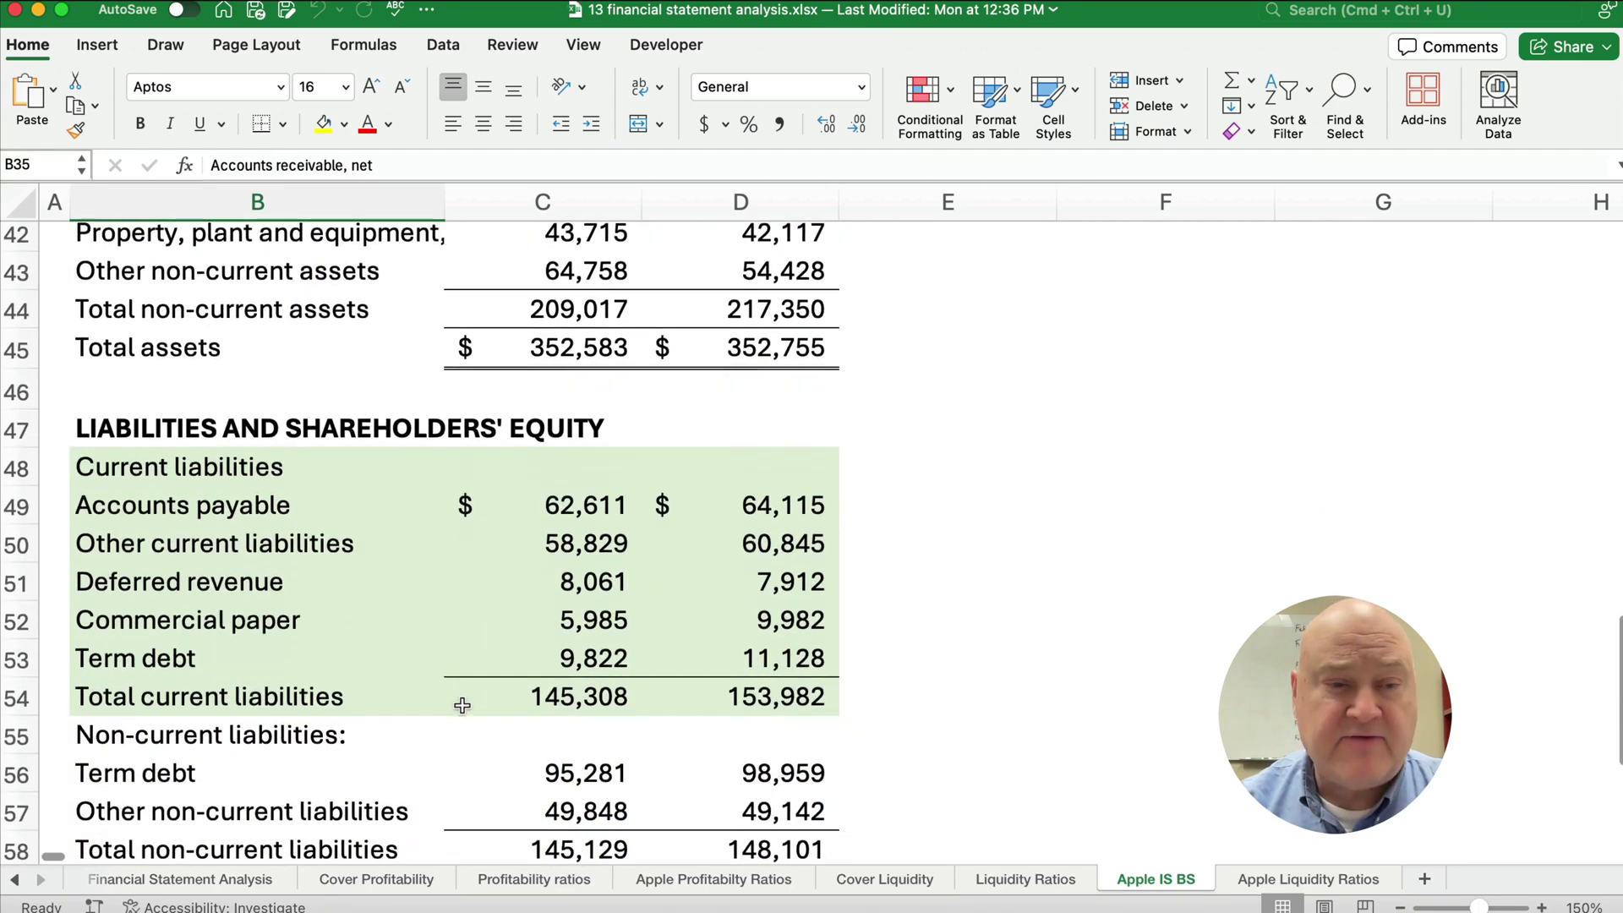
pyautogui.moveTo(172, 484); pyautogui.dragTo(788, 689)
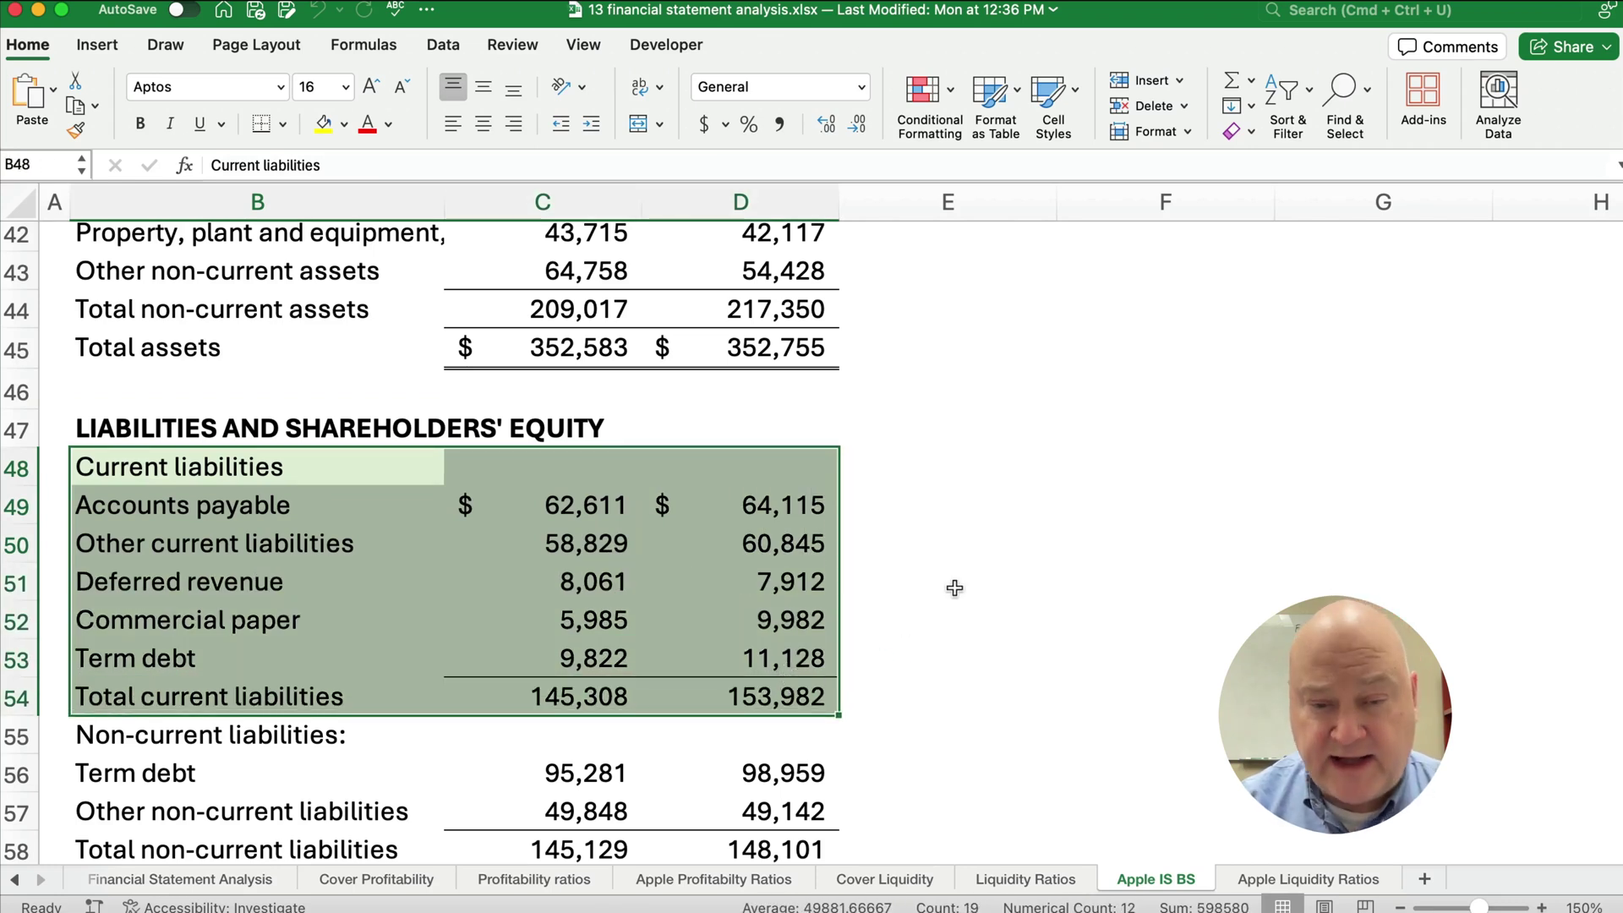
pyautogui.moveTo(485, 695); pyautogui.dragTo(769, 697)
pyautogui.click(1276, 881)
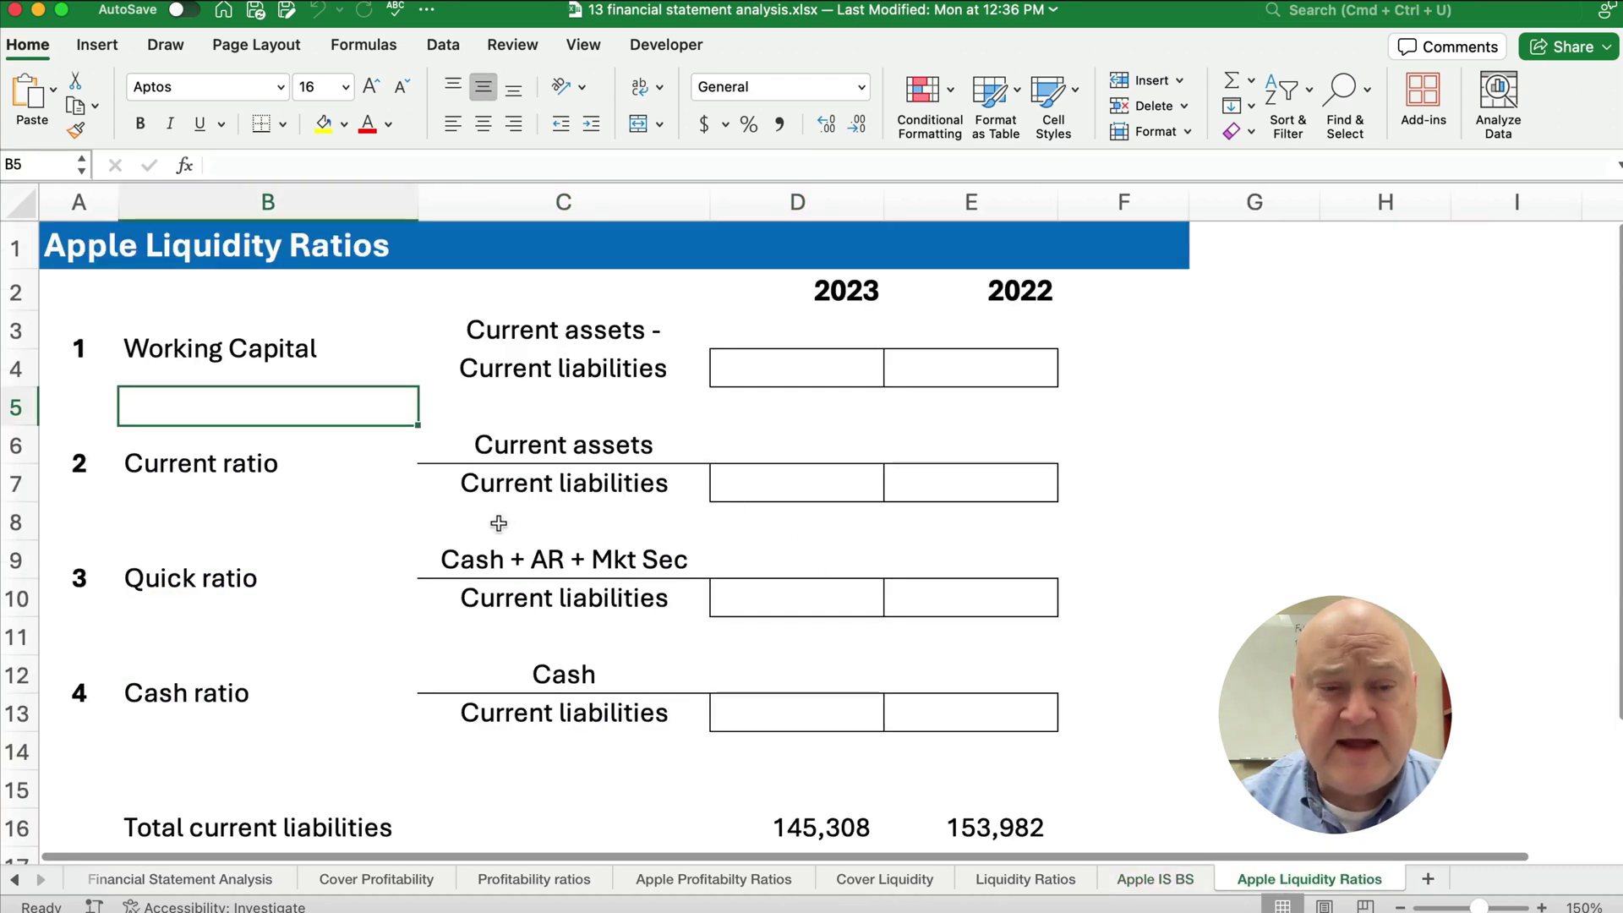
pyautogui.scroll(-1, 499, 523)
pyautogui.click(805, 793)
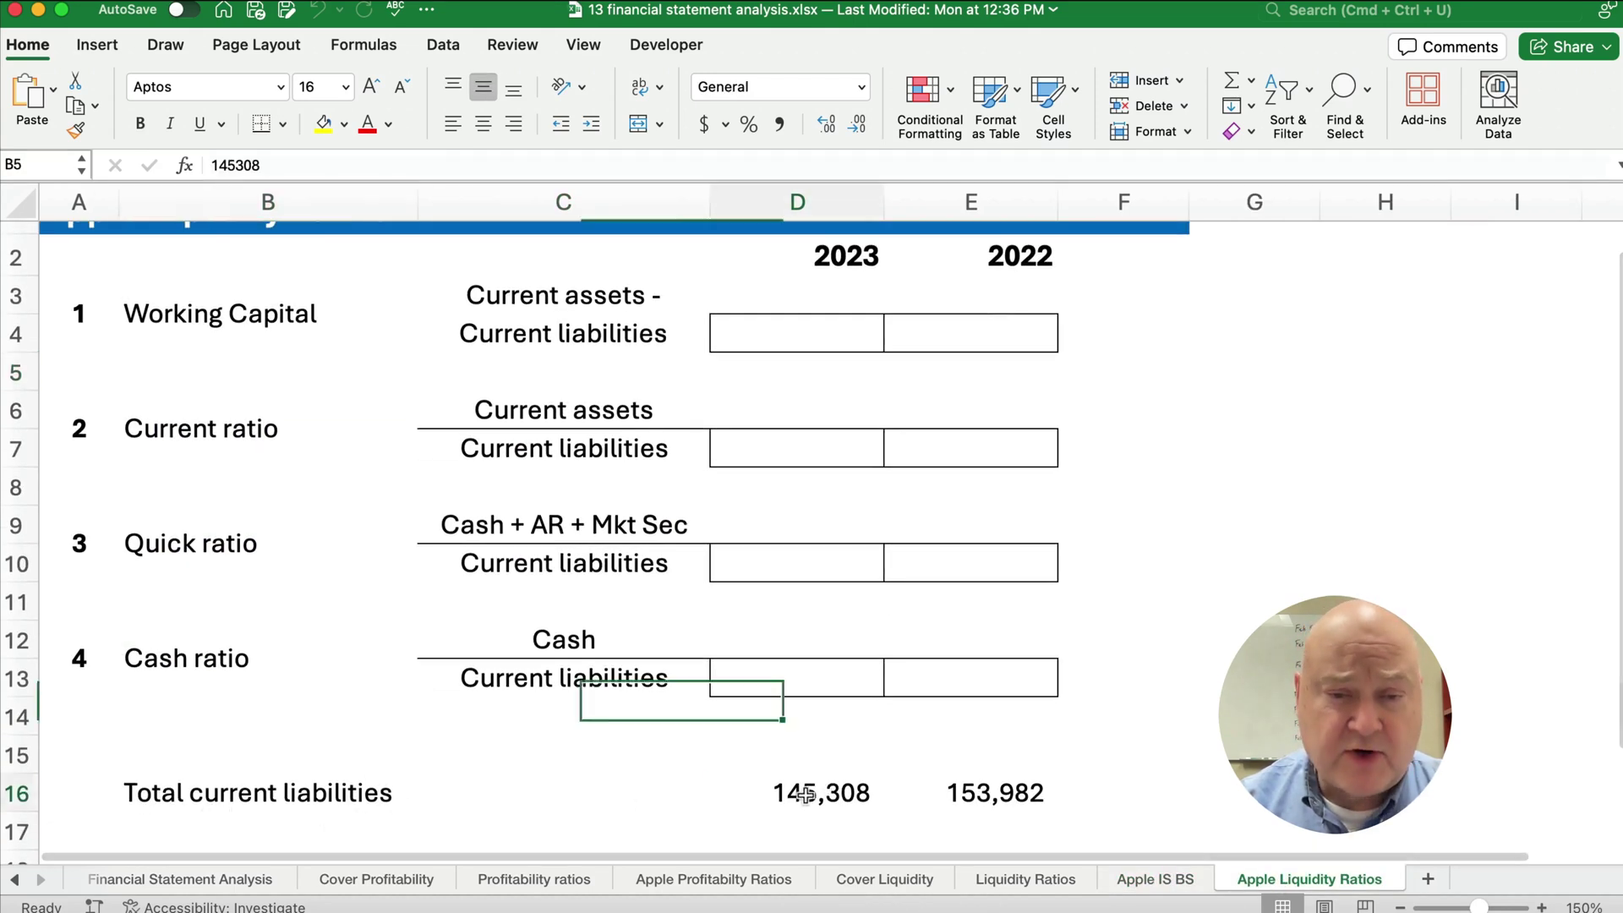
pyautogui.click(1000, 795)
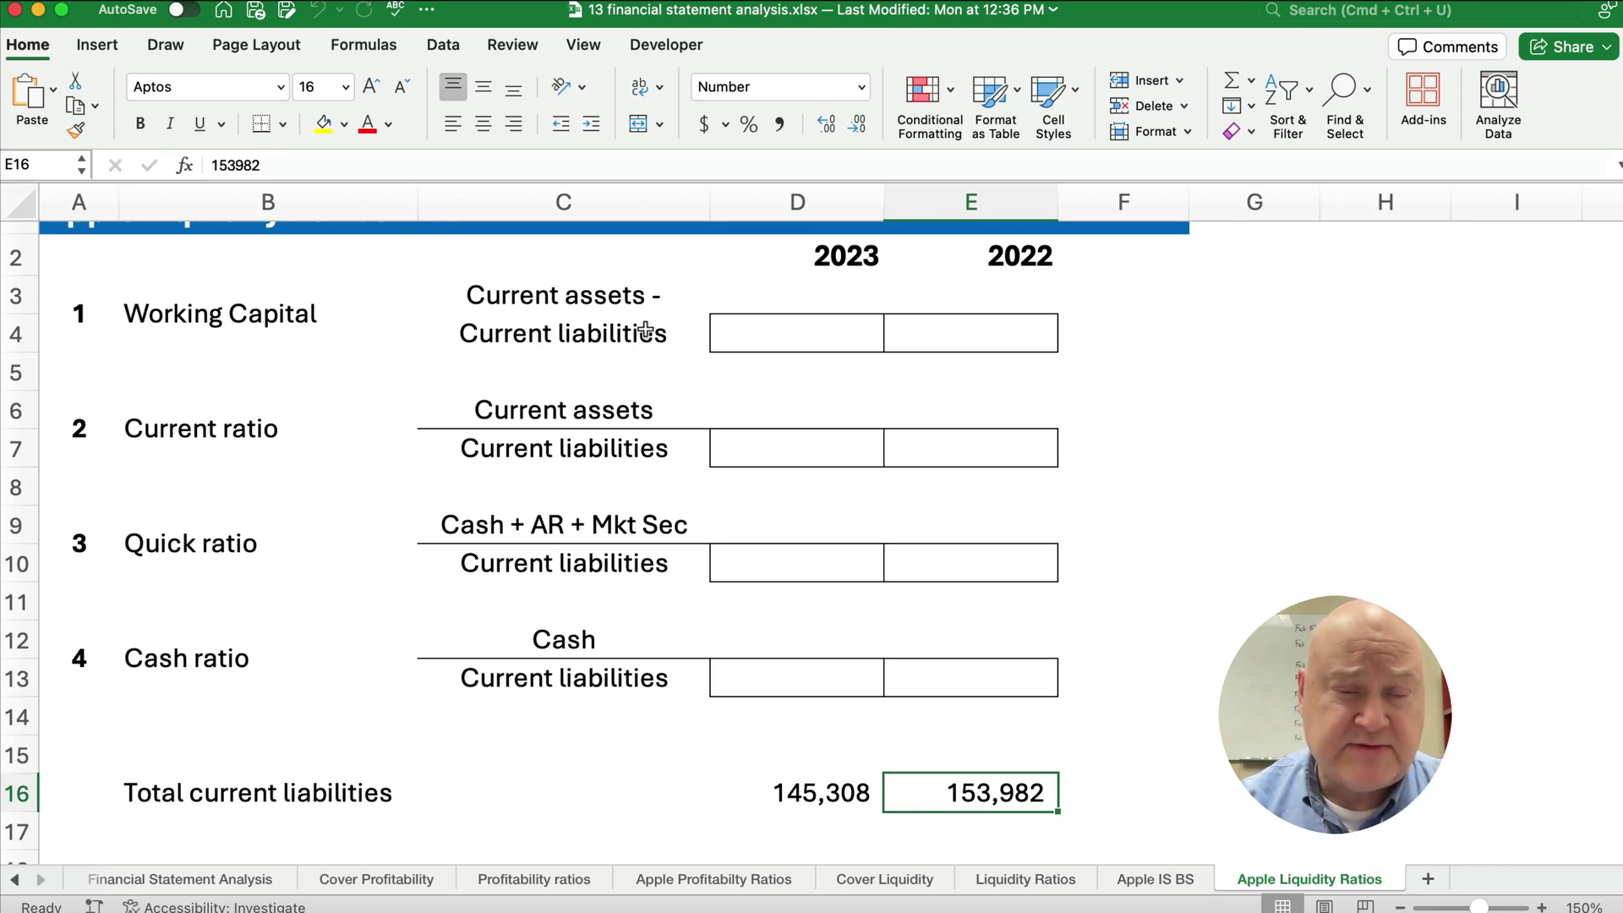
pyautogui.scroll(1, 213, 452)
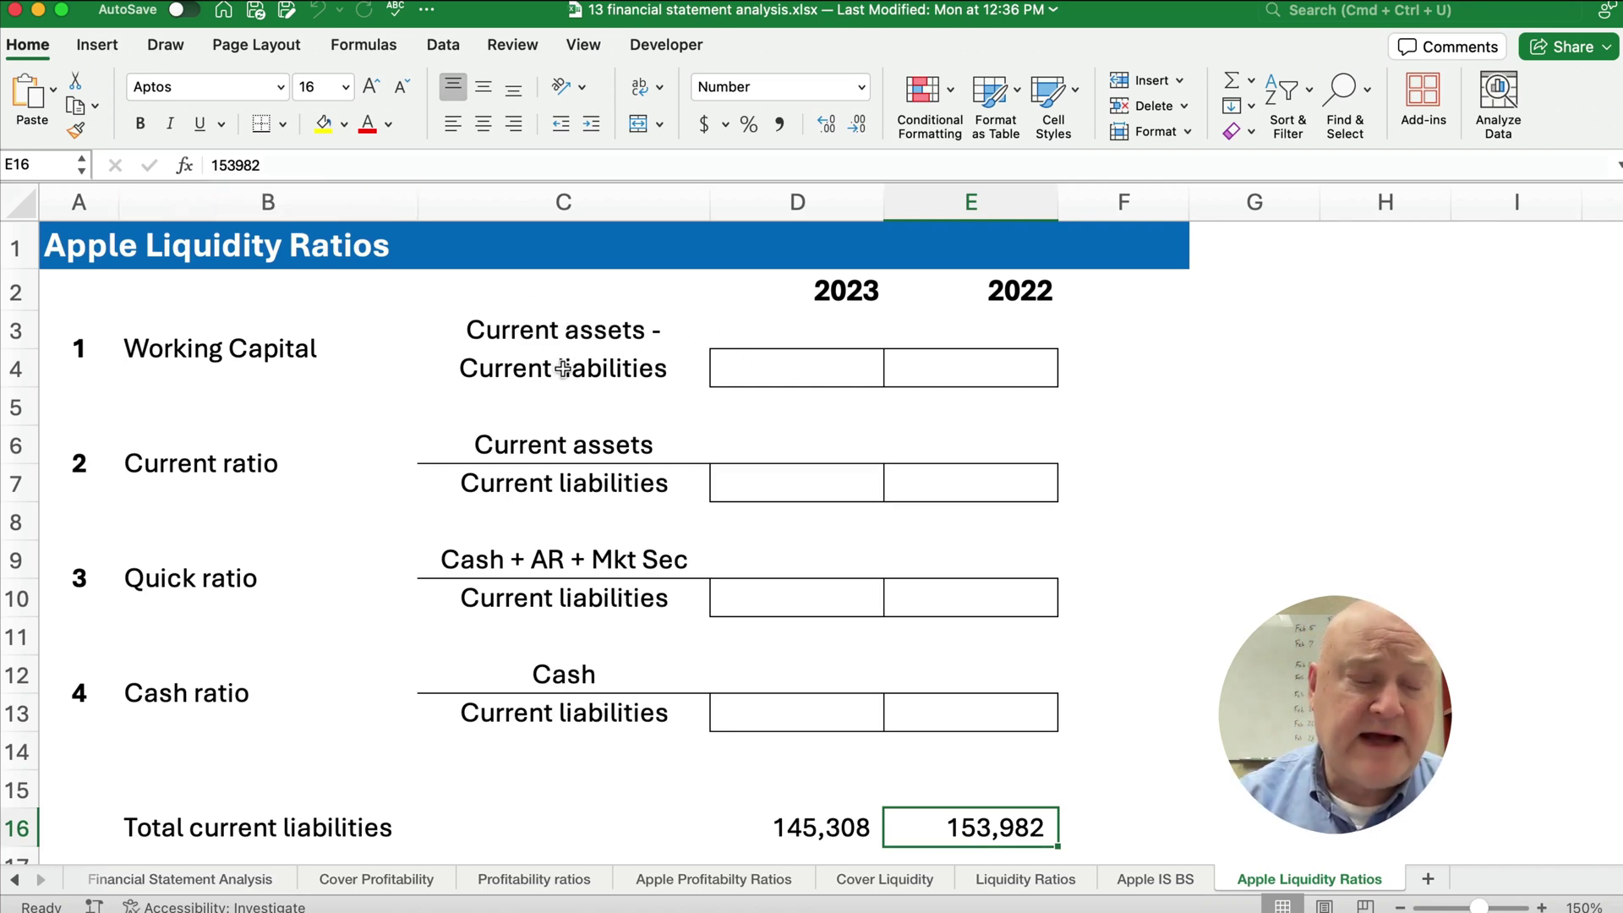
pyautogui.click(767, 368)
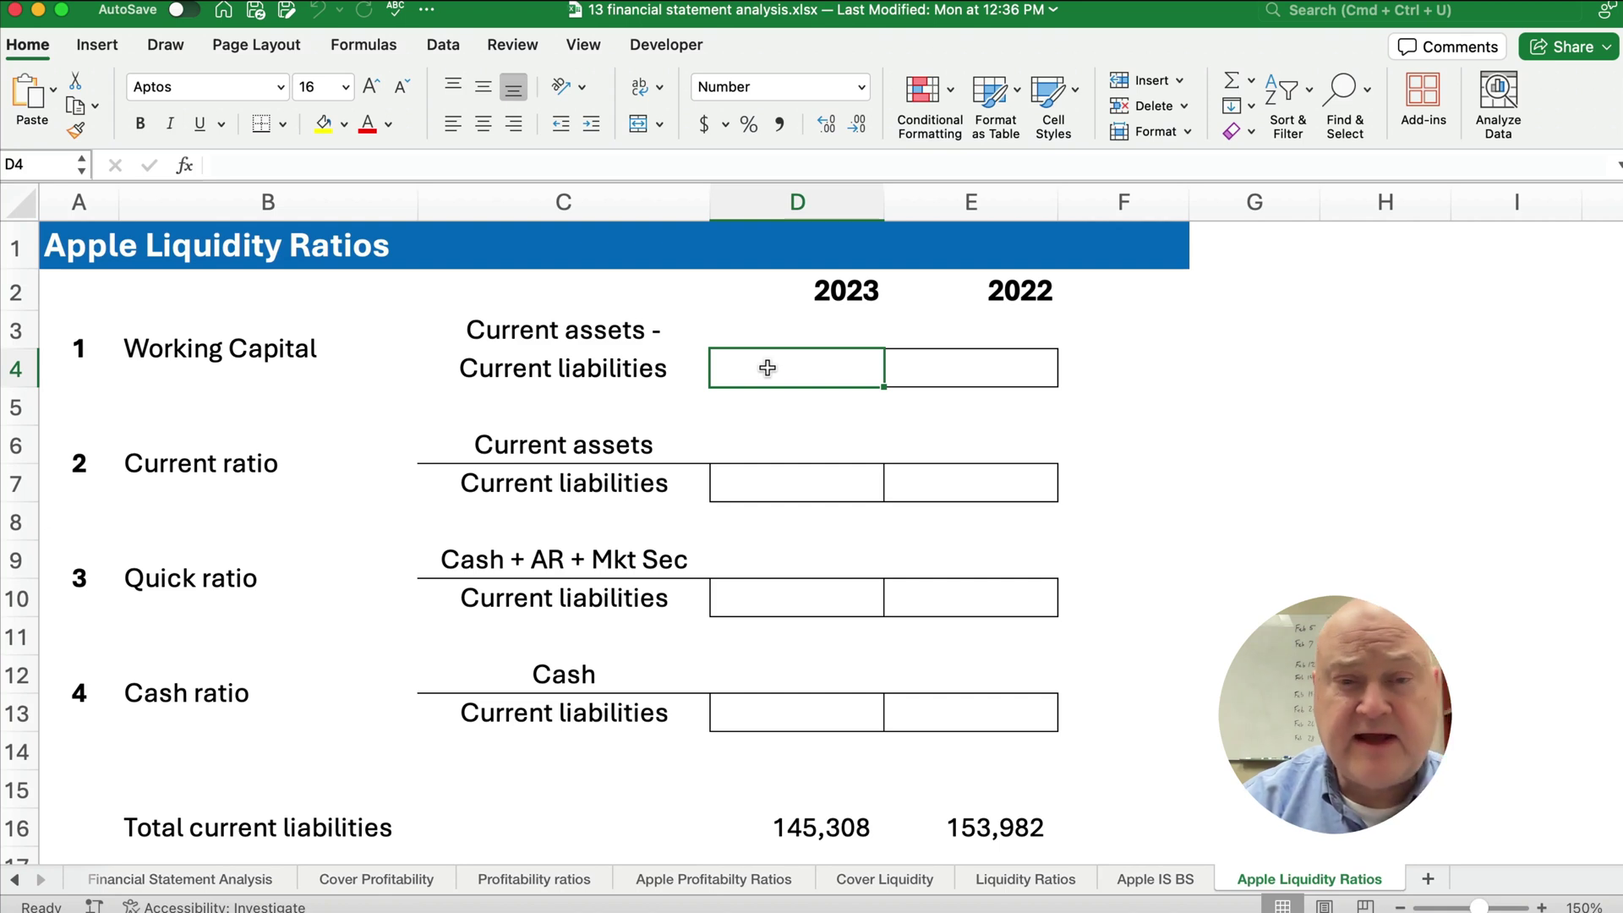
# Enter ='Apple IS BS'!C39-D16 in D4 so 2023 working capital shows (1,742)
pyautogui.write('=')
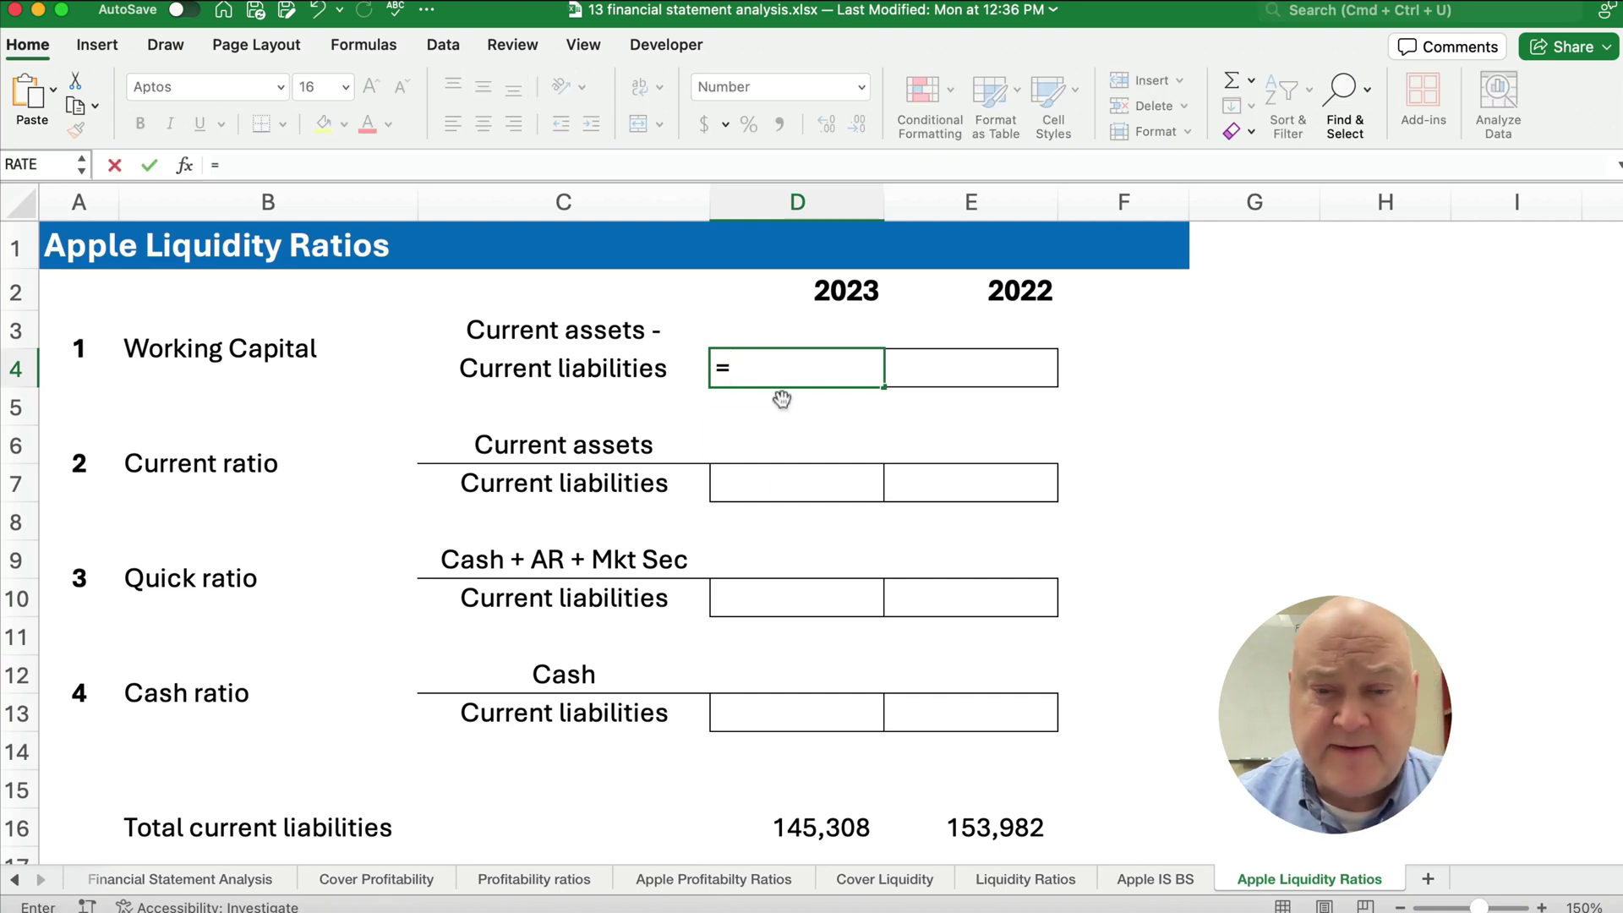
pyautogui.click(1158, 879)
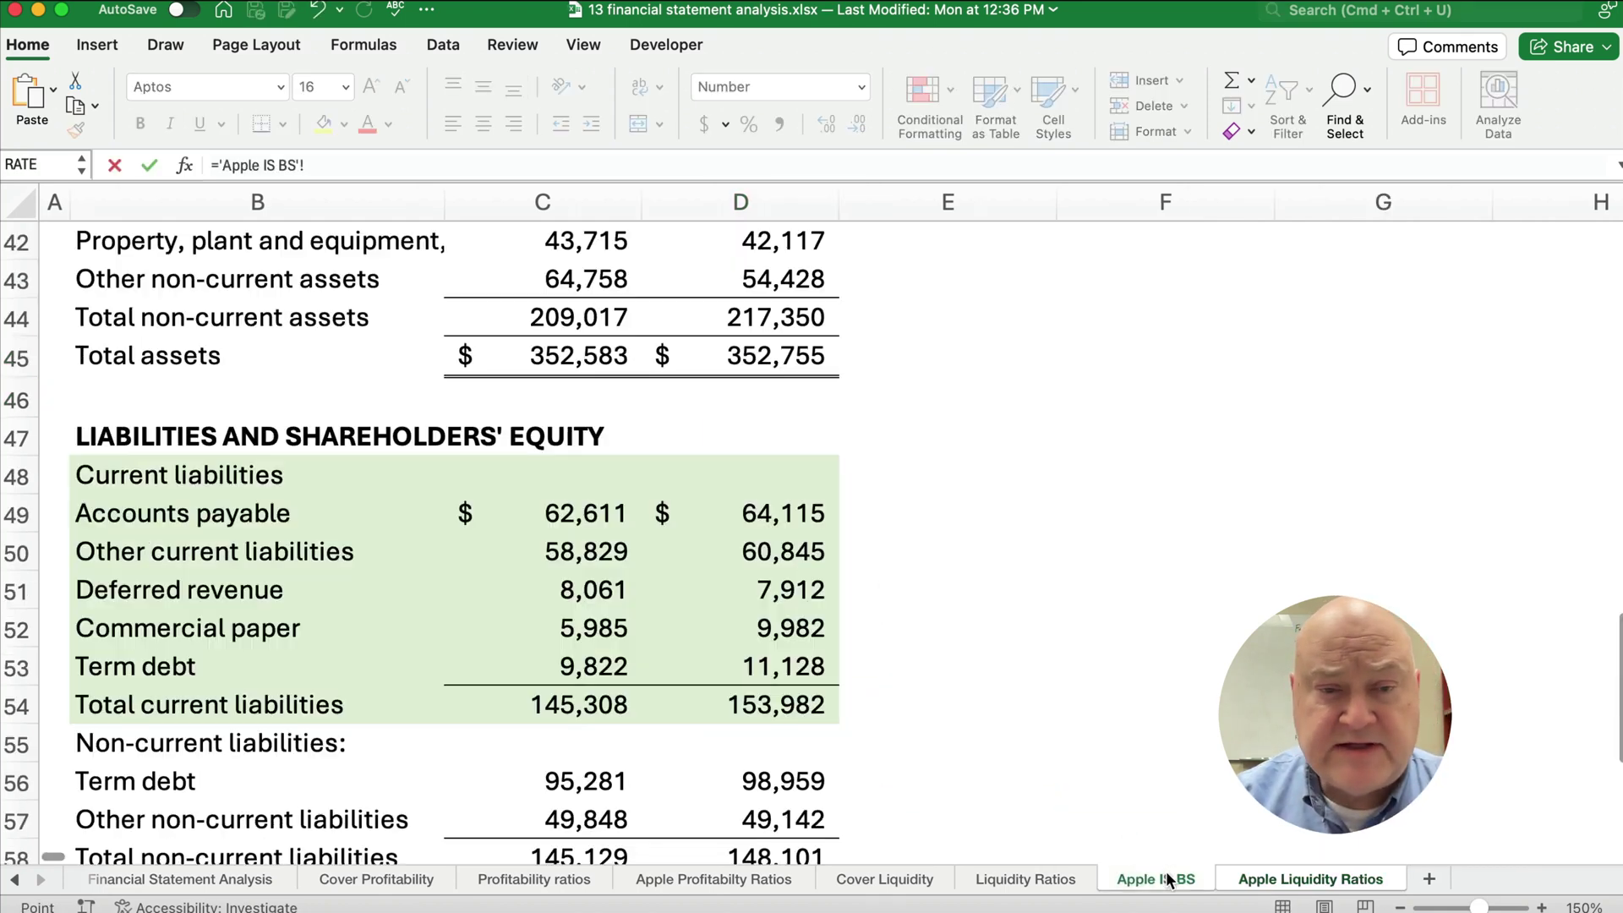
pyautogui.click(579, 702)
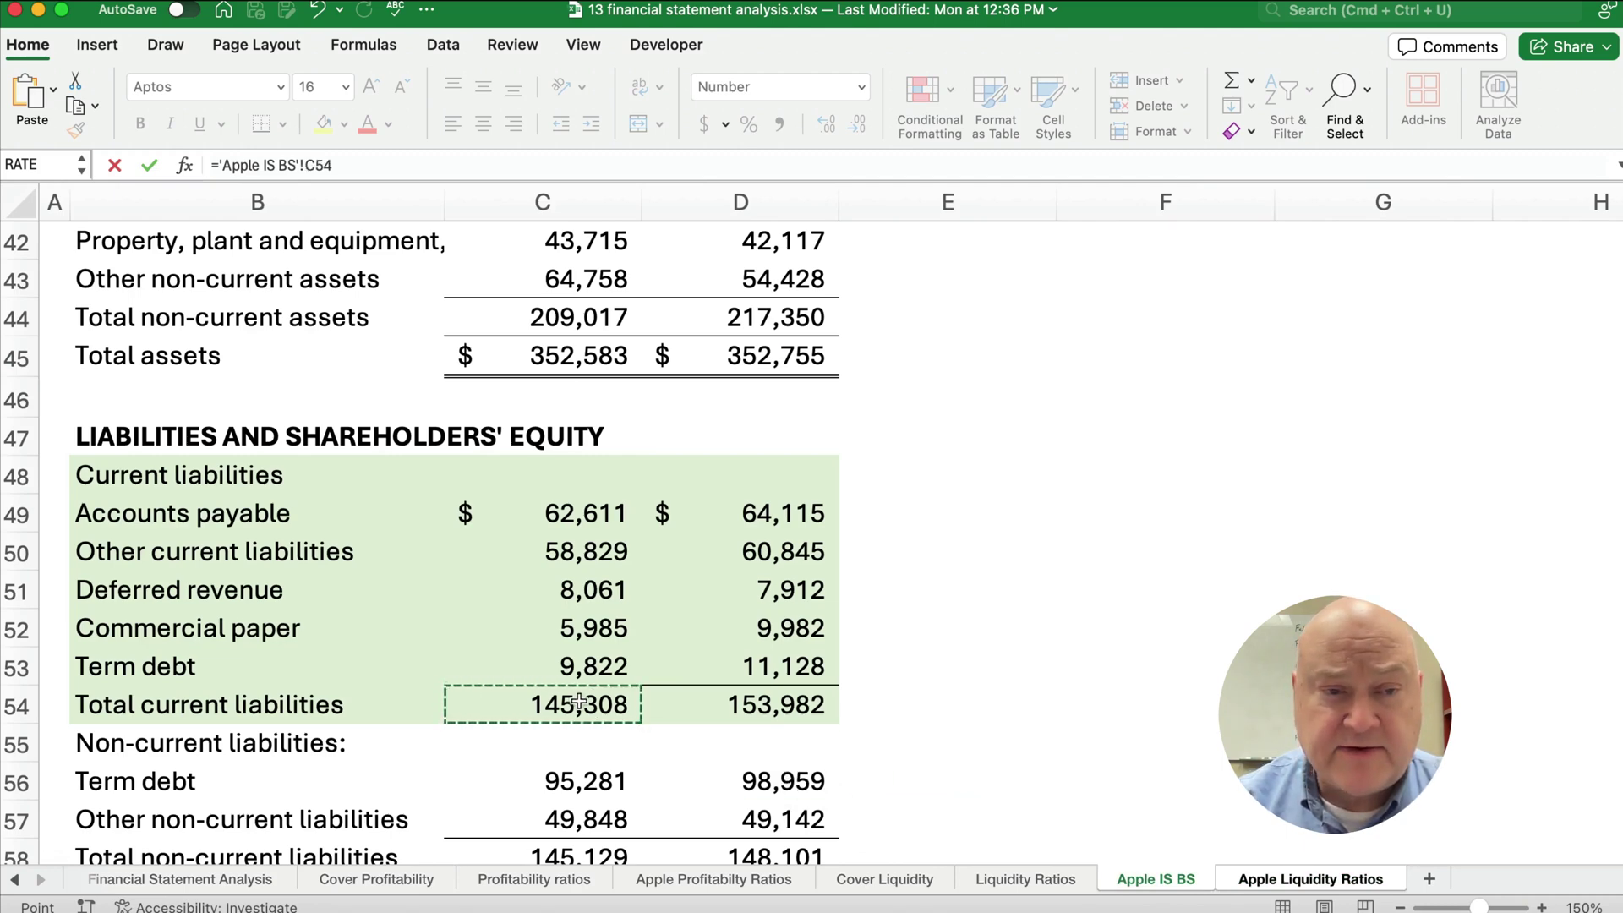
pyautogui.scroll(5, 580, 701)
pyautogui.click(565, 304)
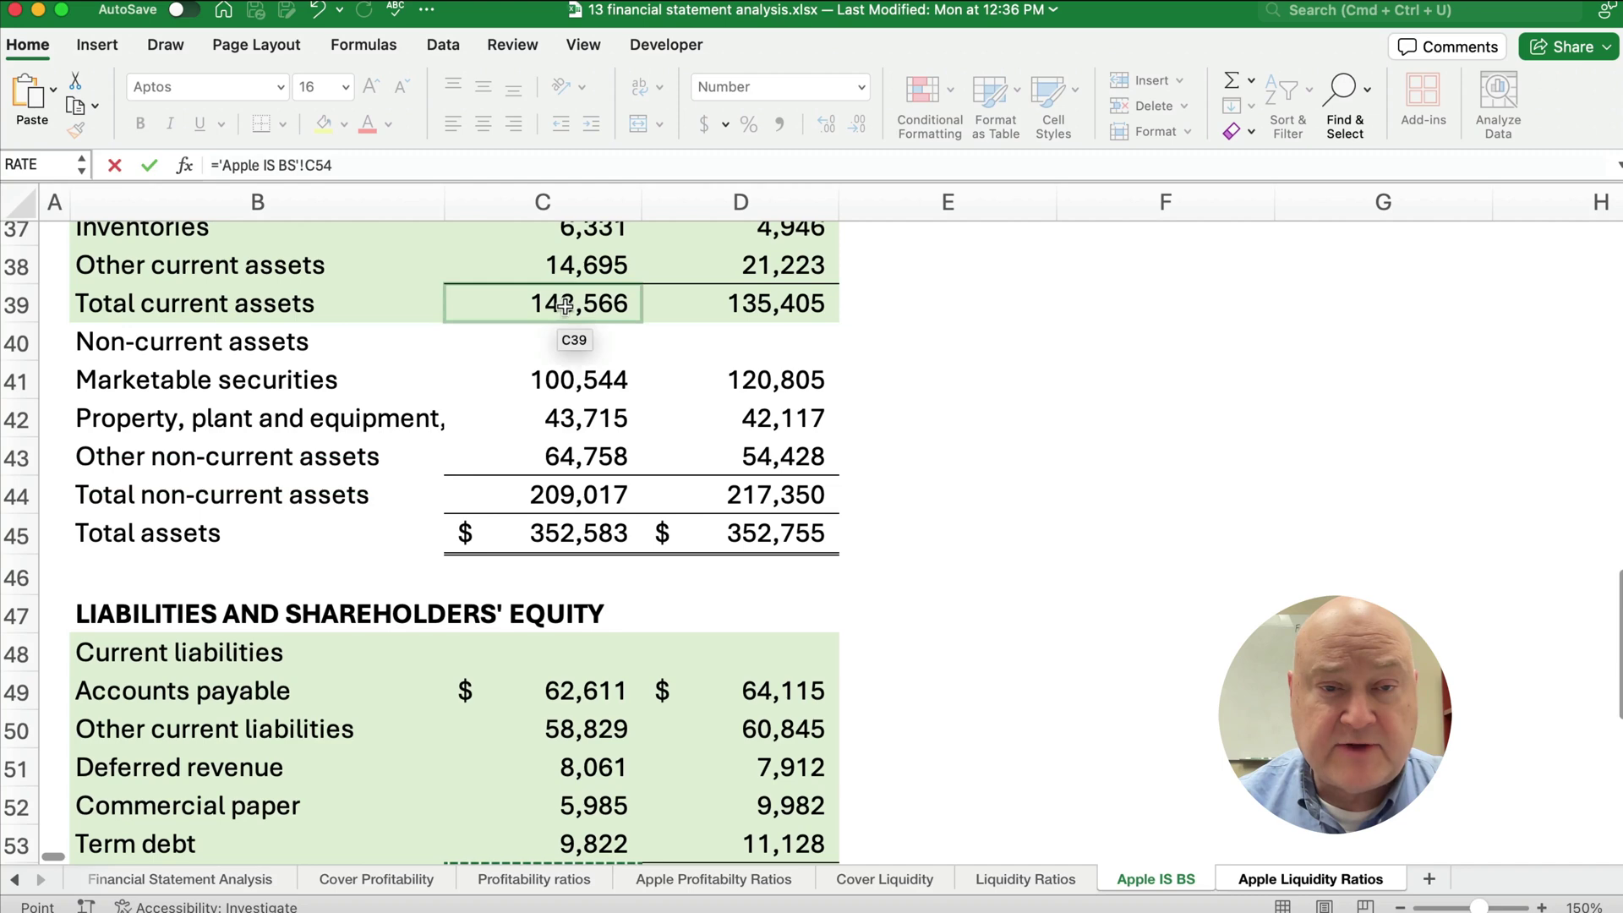
pyautogui.write('-')
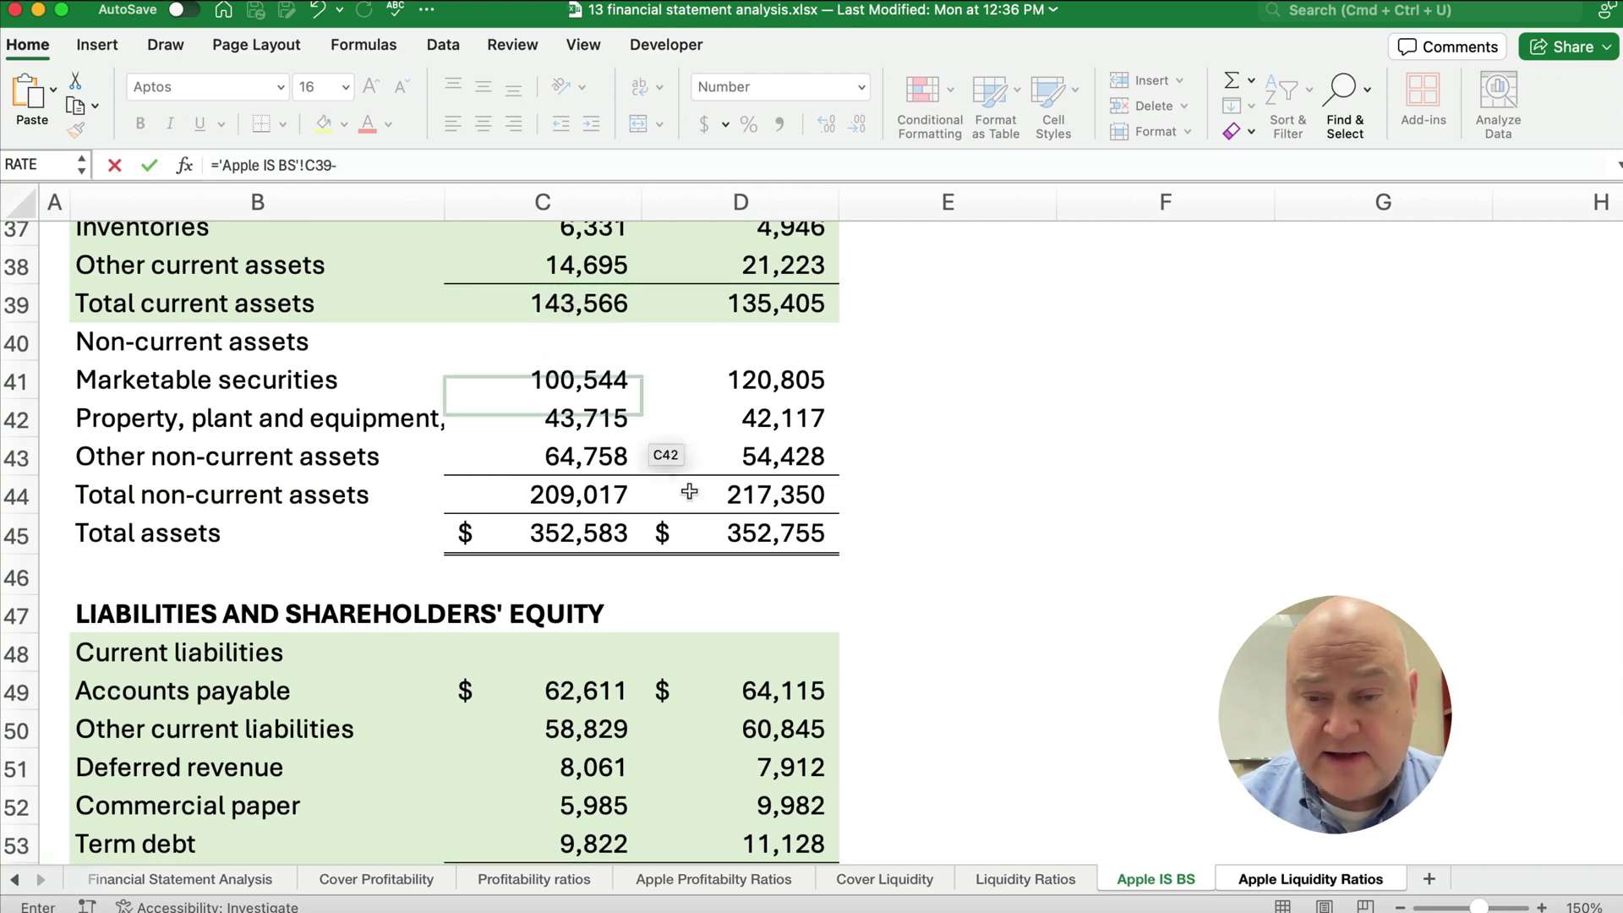
pyautogui.click(1308, 879)
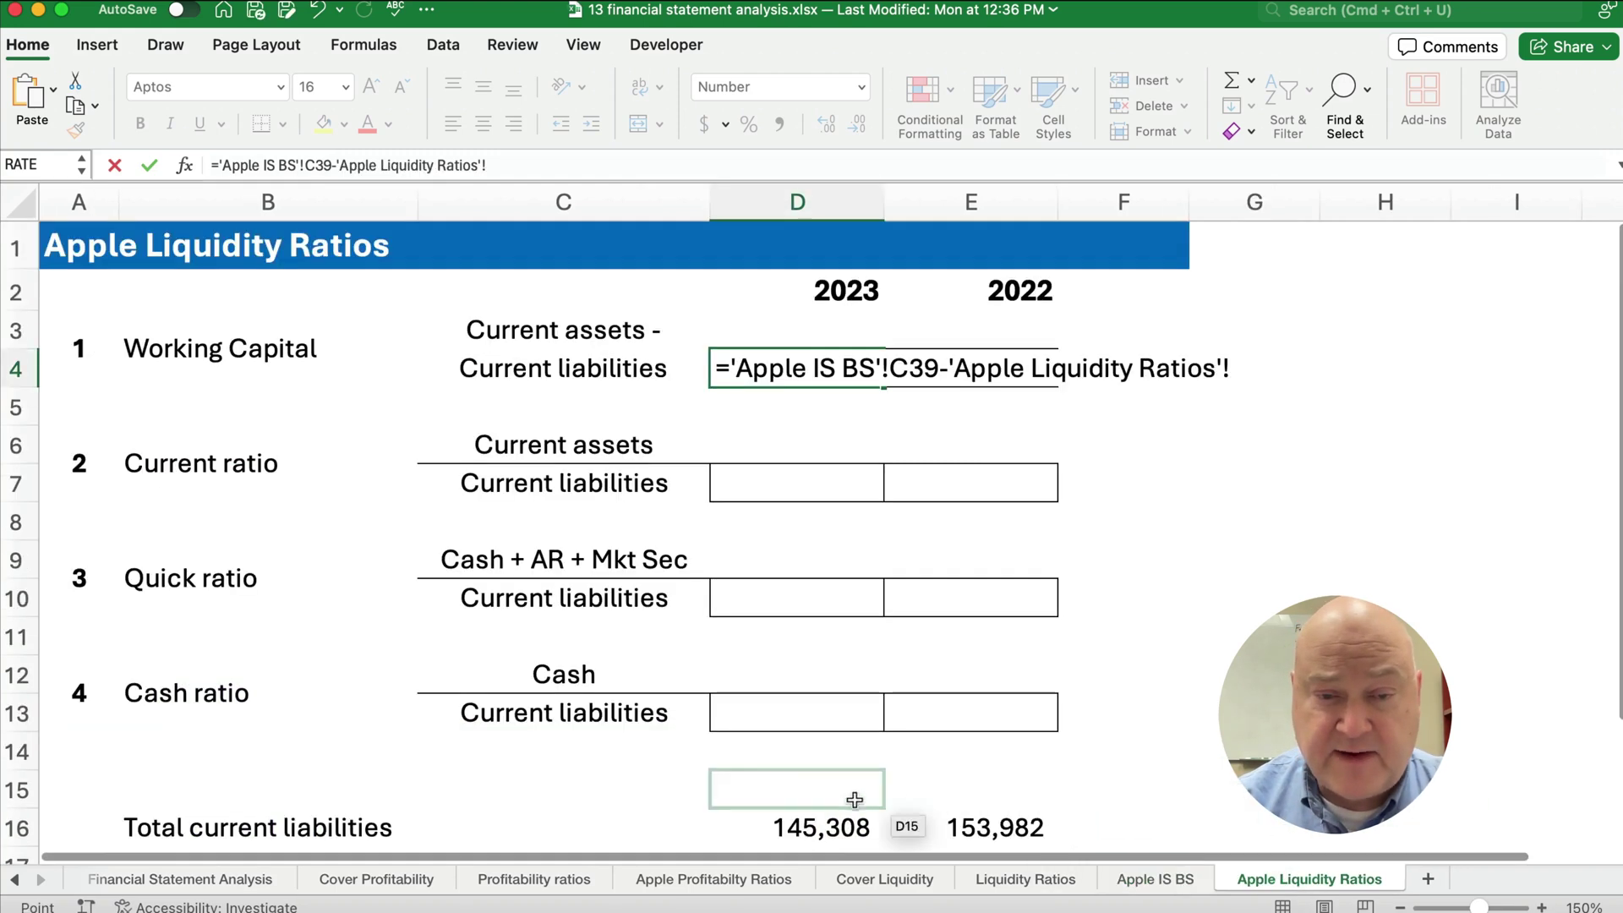
pyautogui.click(813, 820)
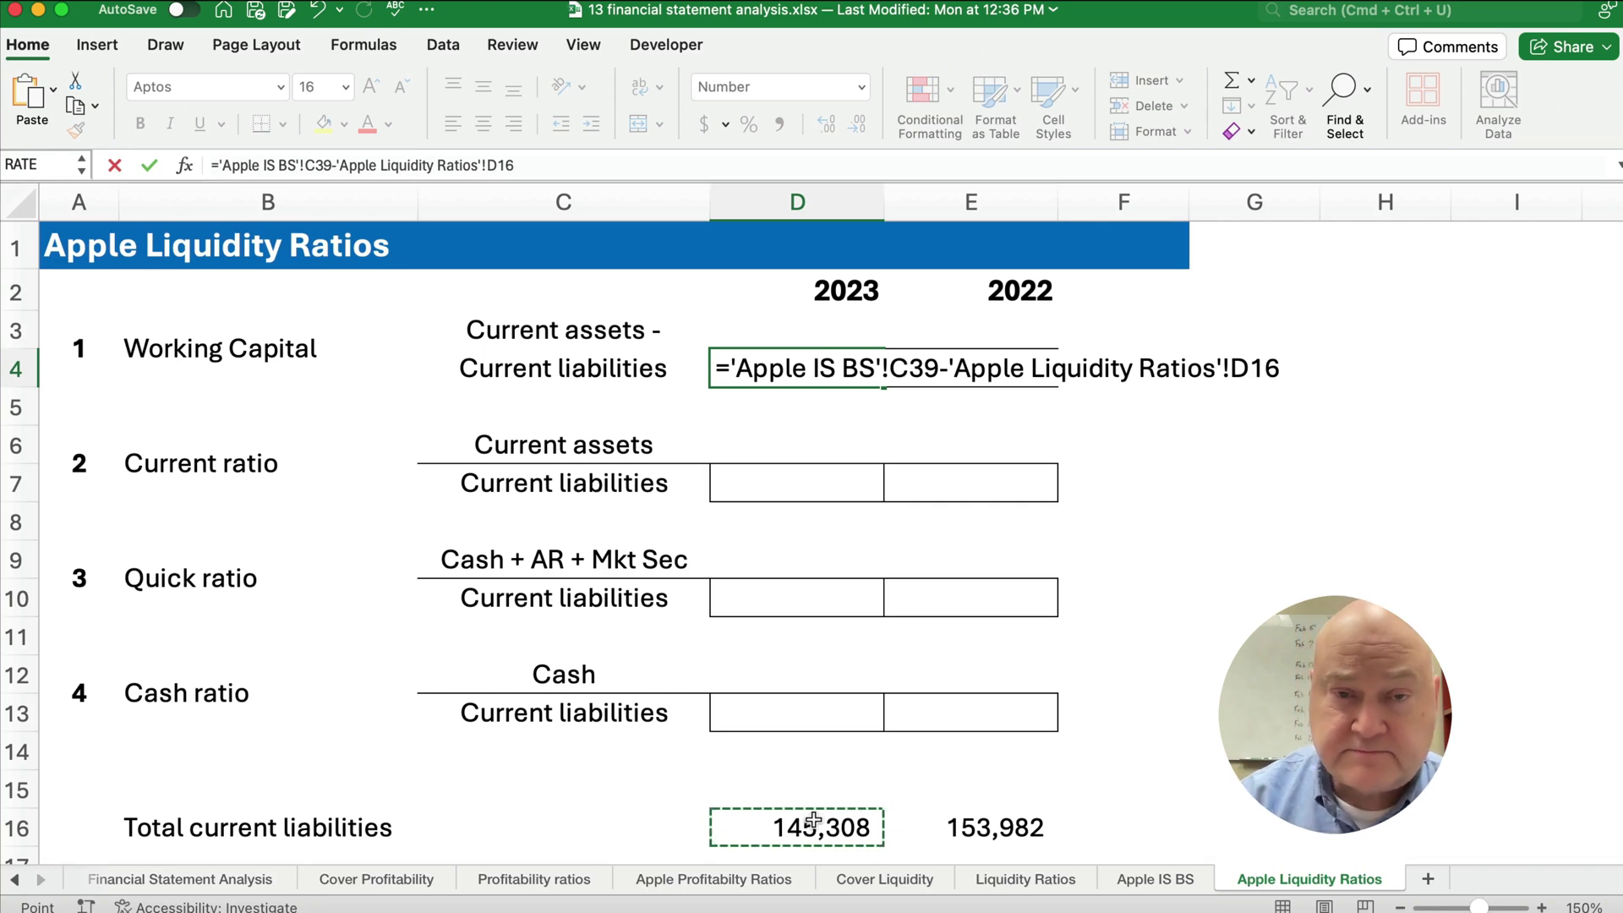
pyautogui.press('Return')
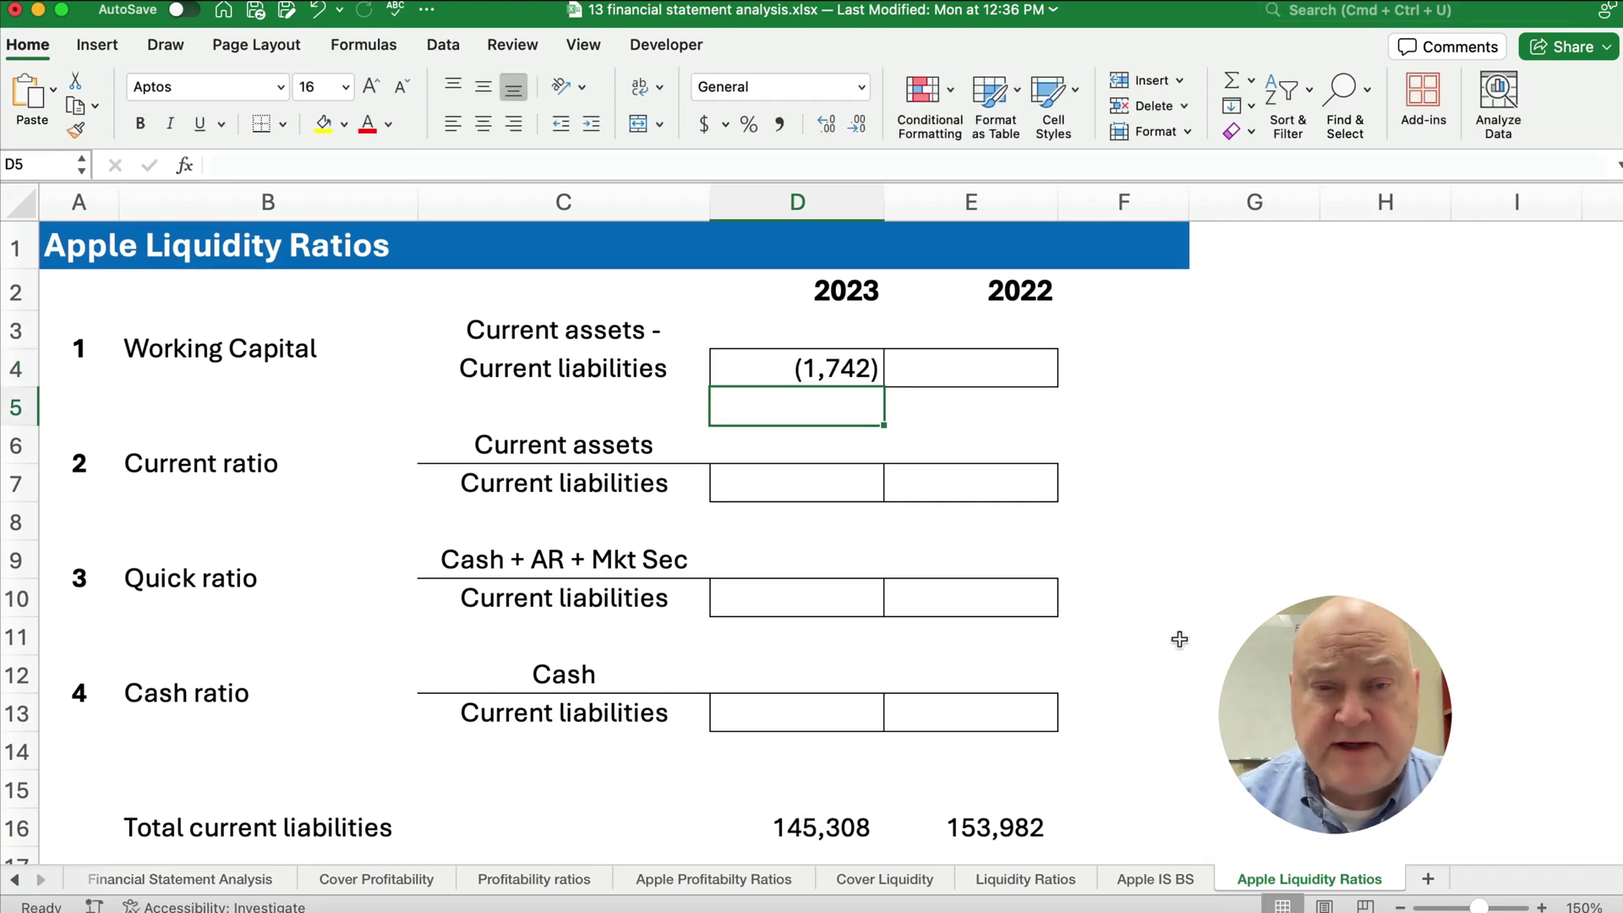
pyautogui.click(807, 368)
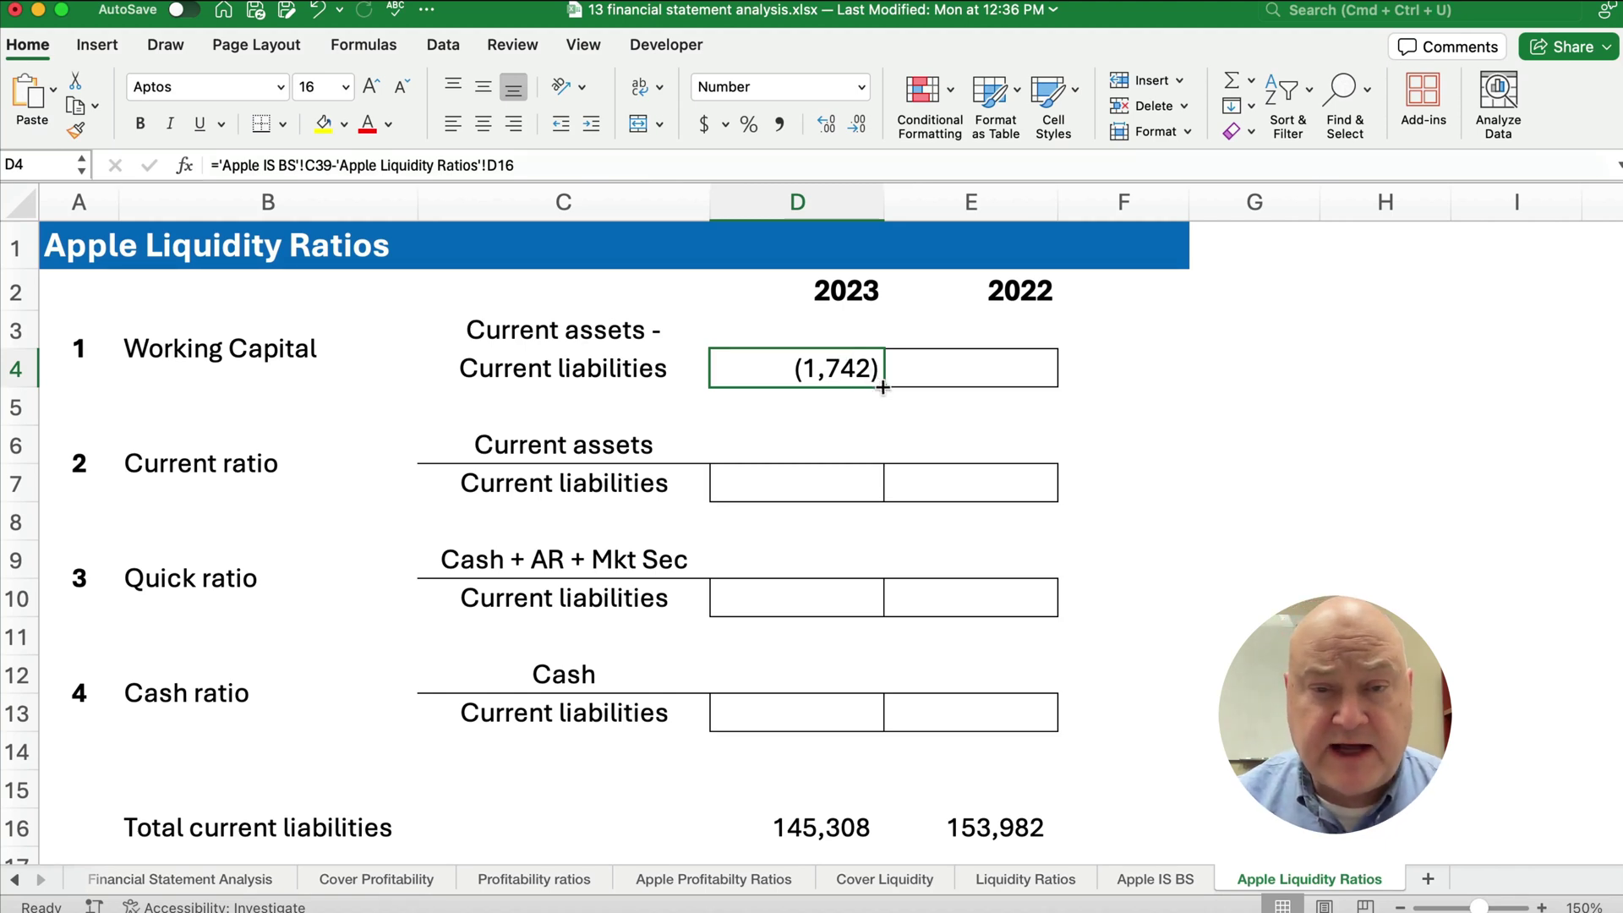
# Fill D4's working capital formula right into E4, giving (18,577) for 2022
pyautogui.moveTo(882, 387); pyautogui.dragTo(1006, 376)
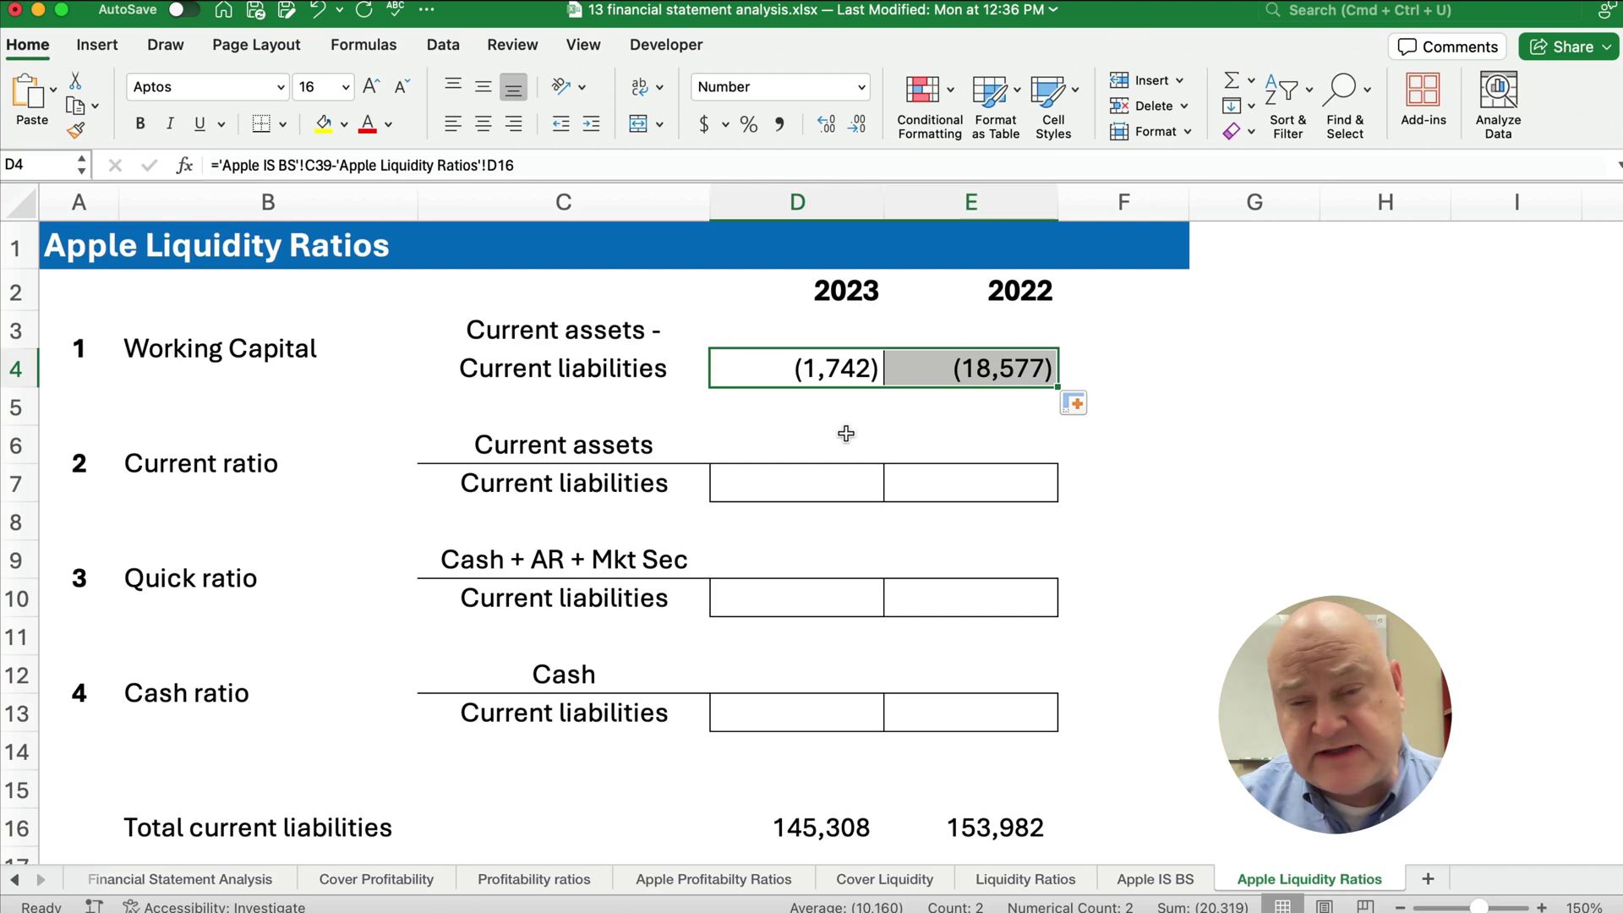
pyautogui.click(795, 483)
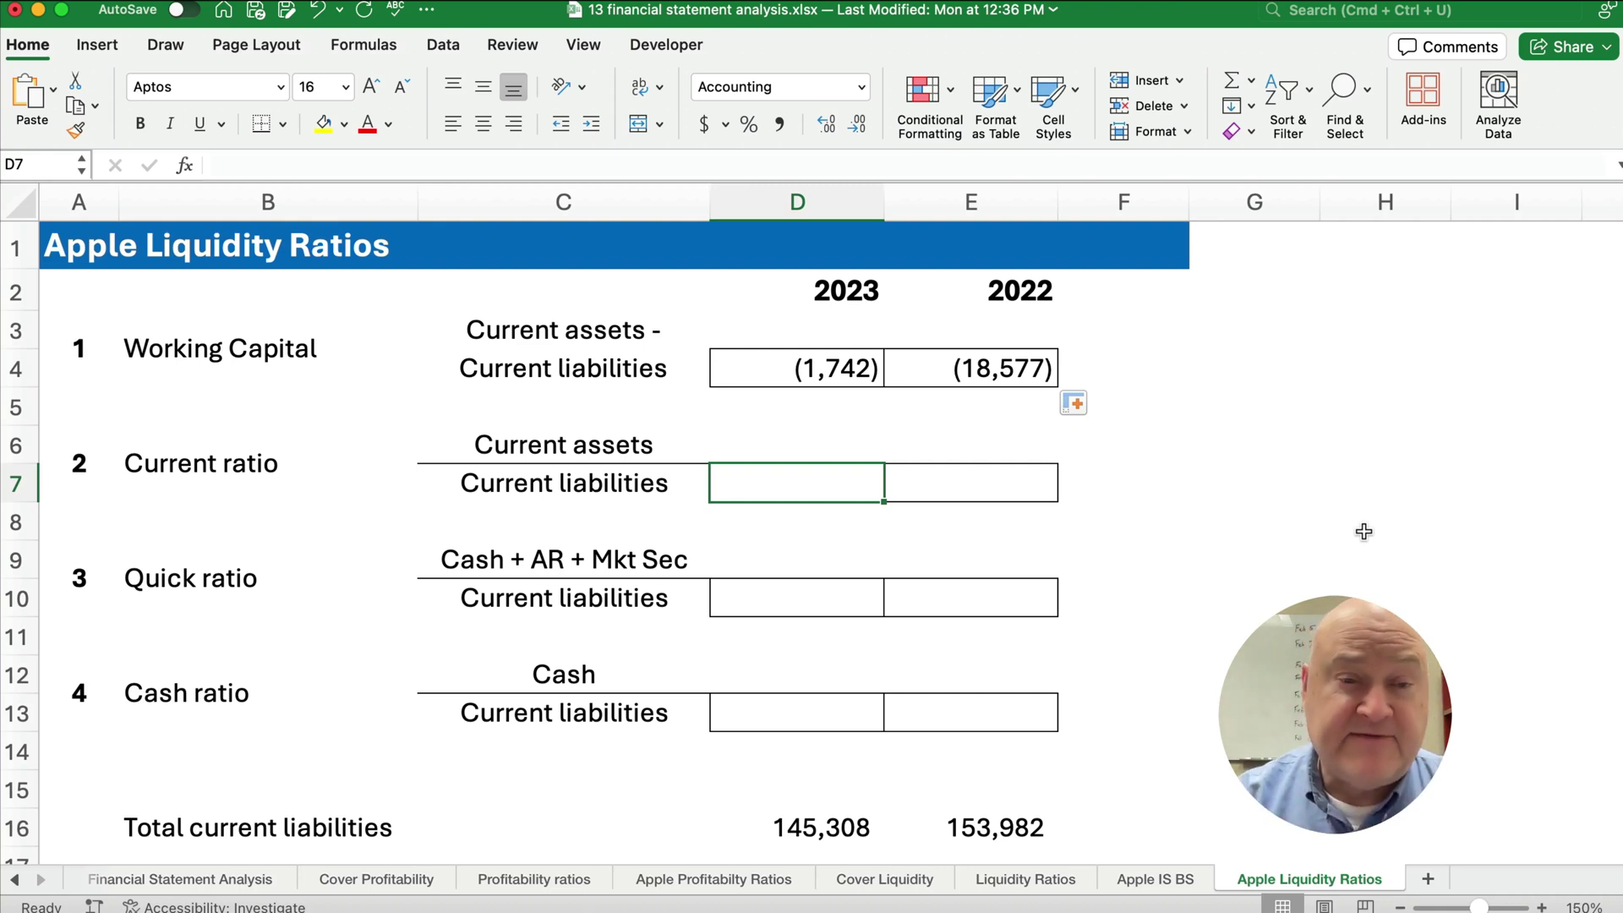
# Enter ='Apple IS BS'!C39/D16 in D7 for a 2023 current ratio of 0.99
pyautogui.write('=')
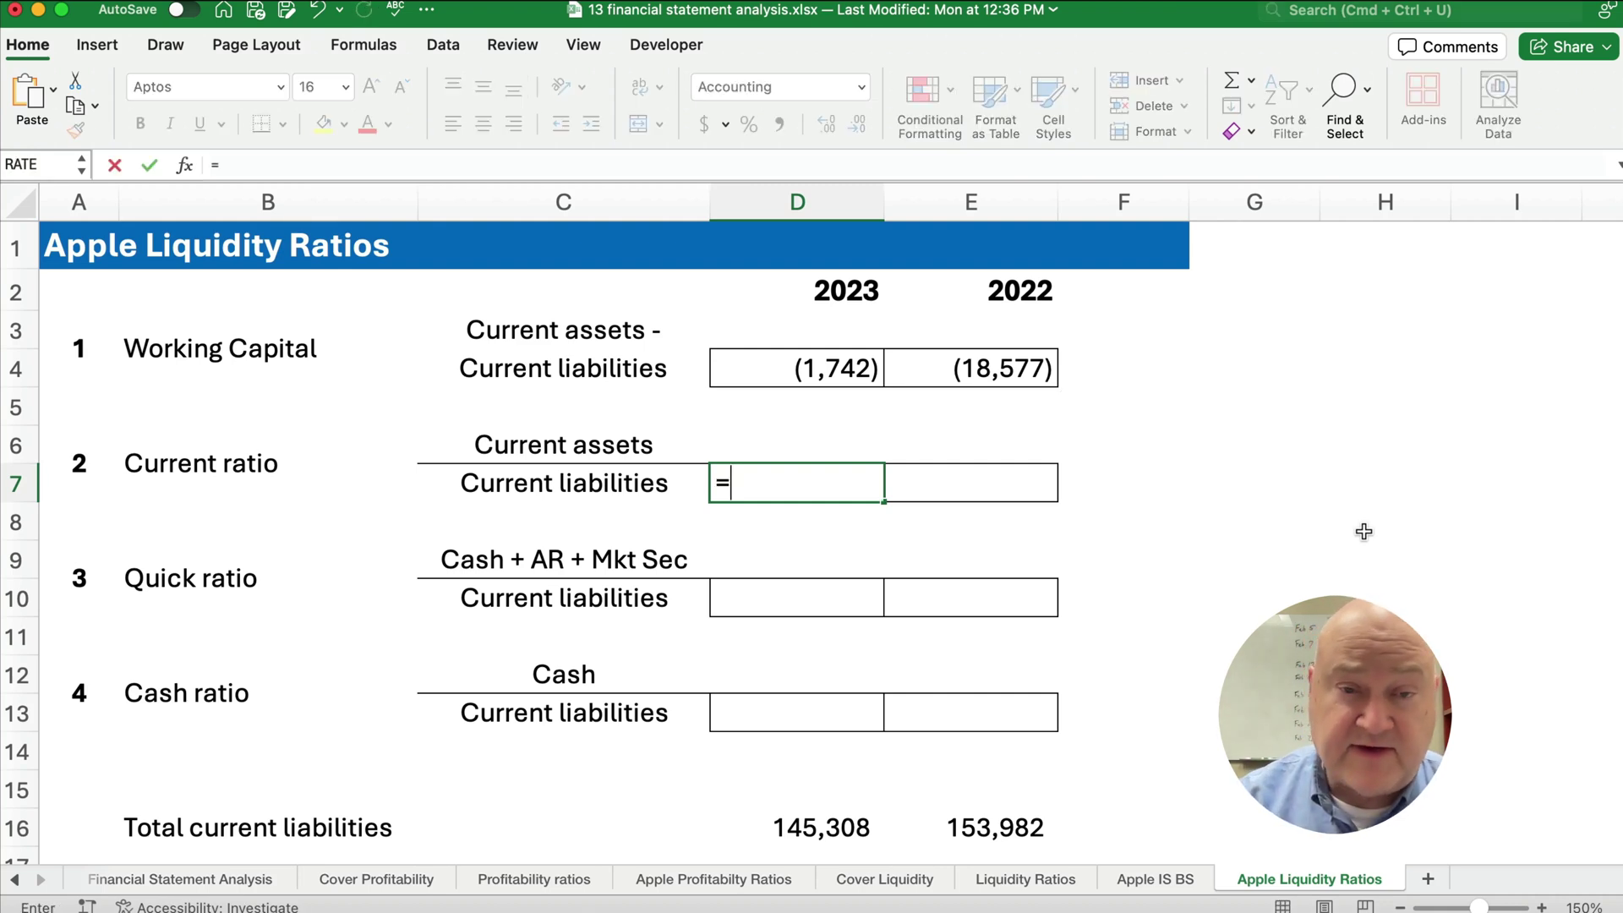
pyautogui.click(1157, 879)
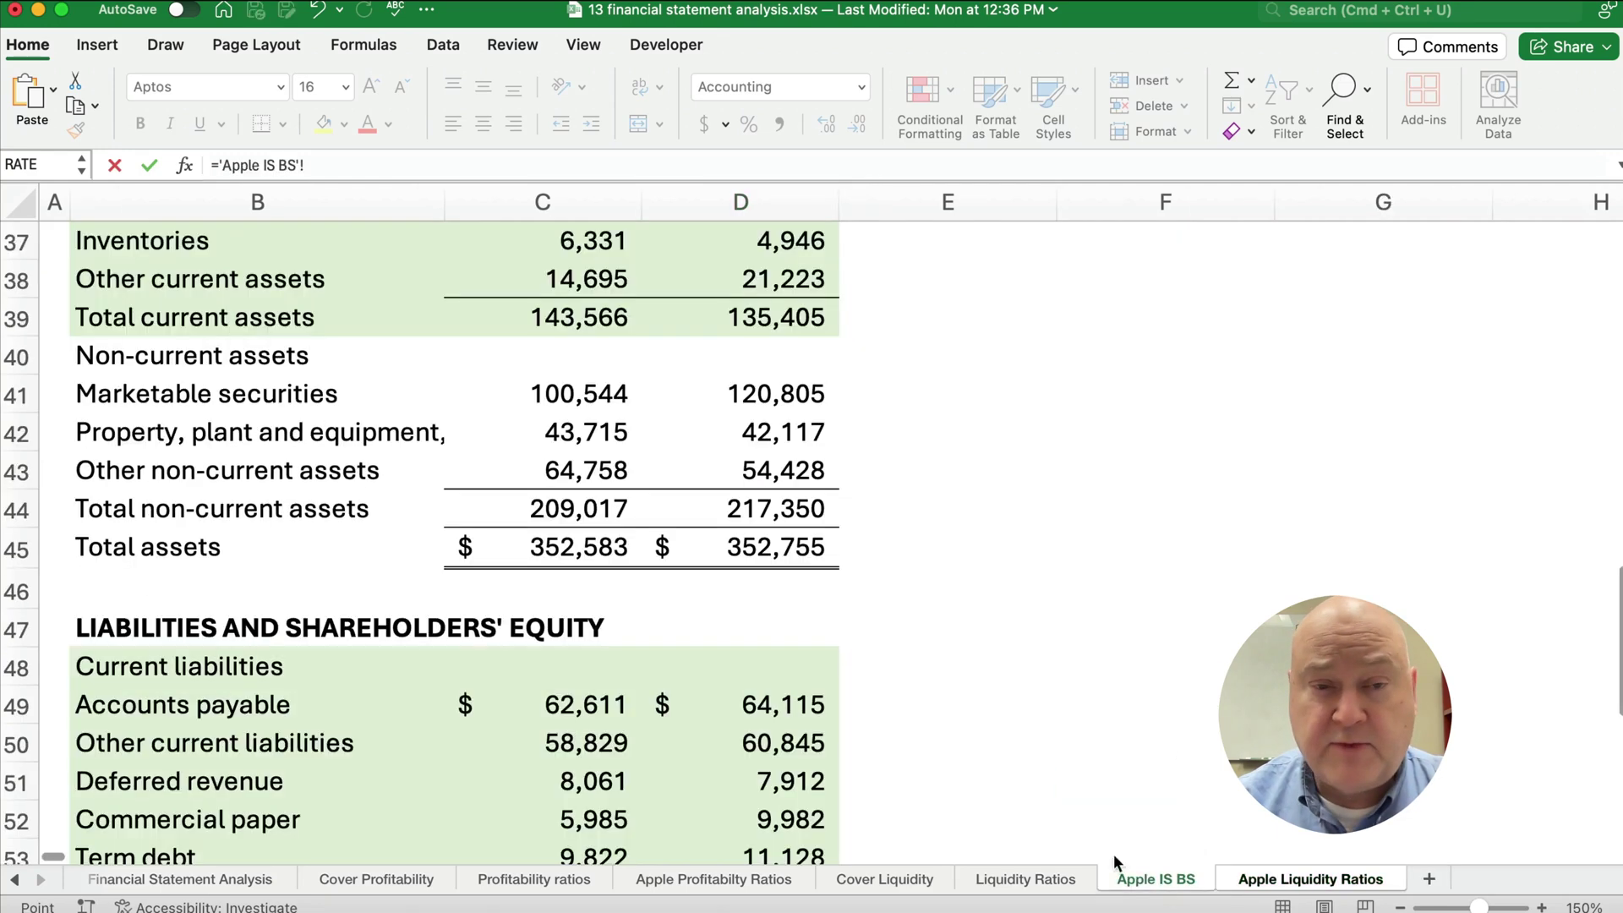
pyautogui.scroll(3, 718, 548)
pyautogui.scroll(3, 634, 524)
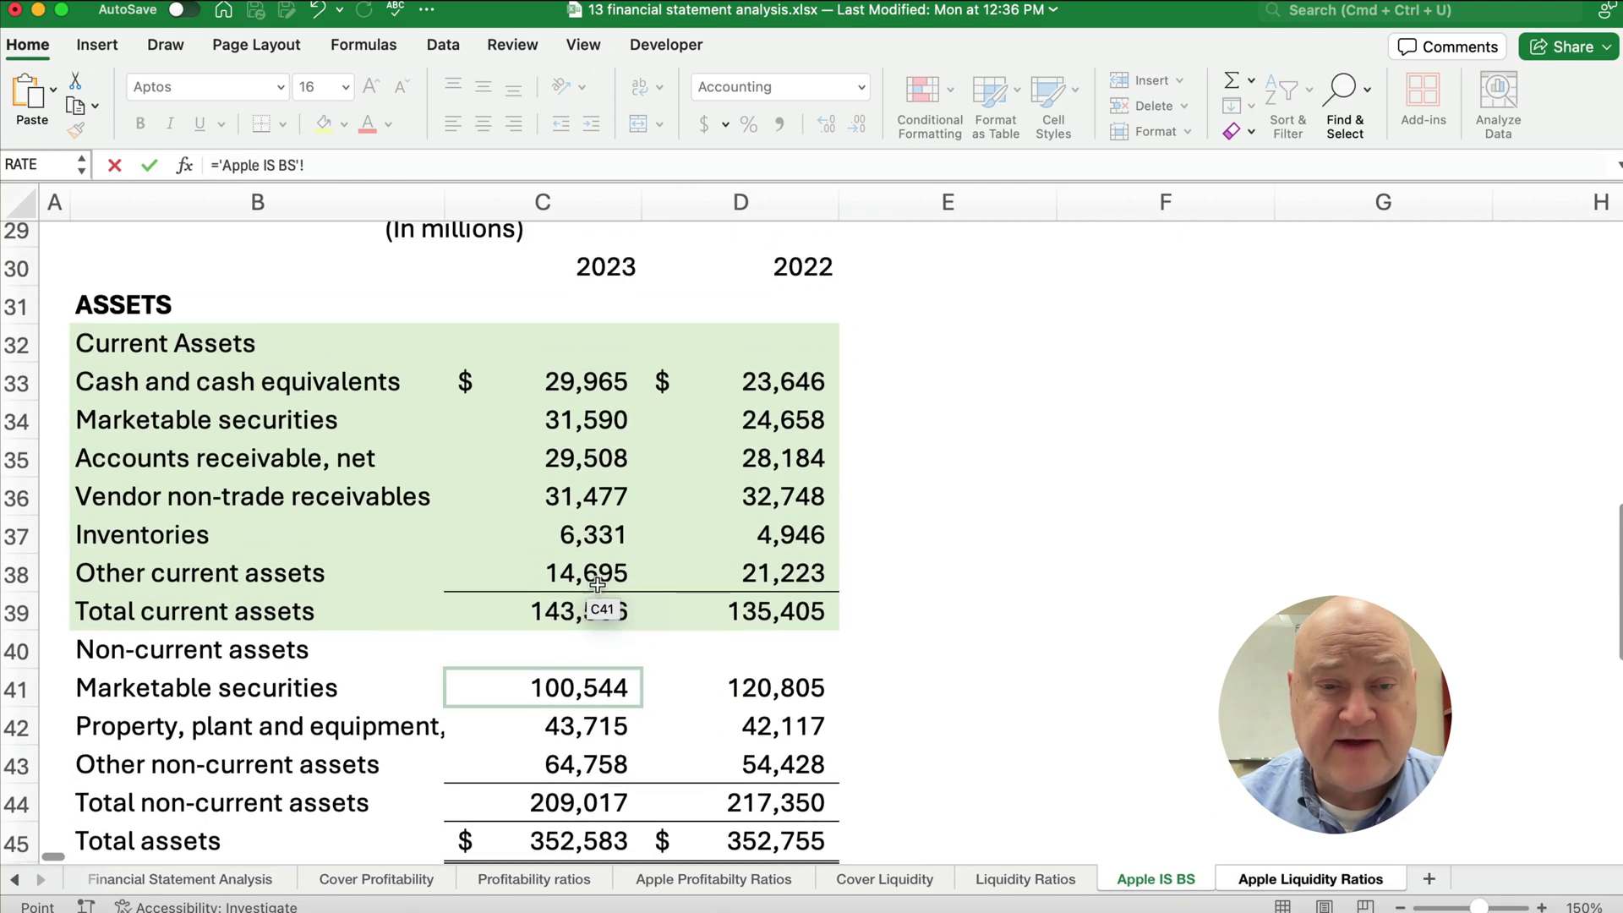
pyautogui.click(562, 612)
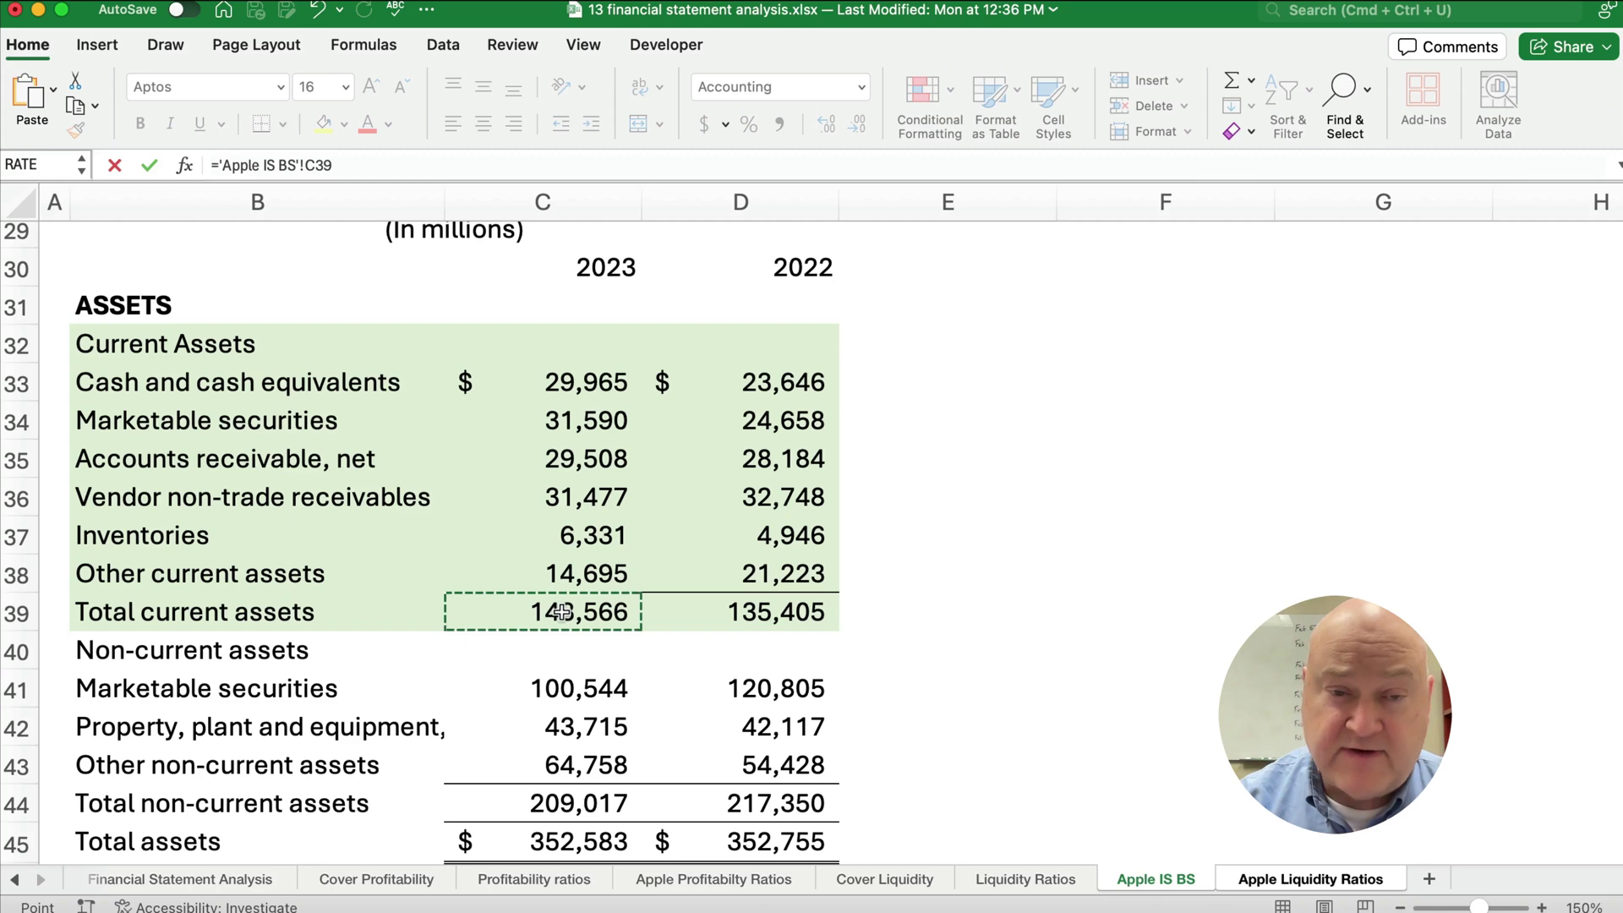
pyautogui.write('/')
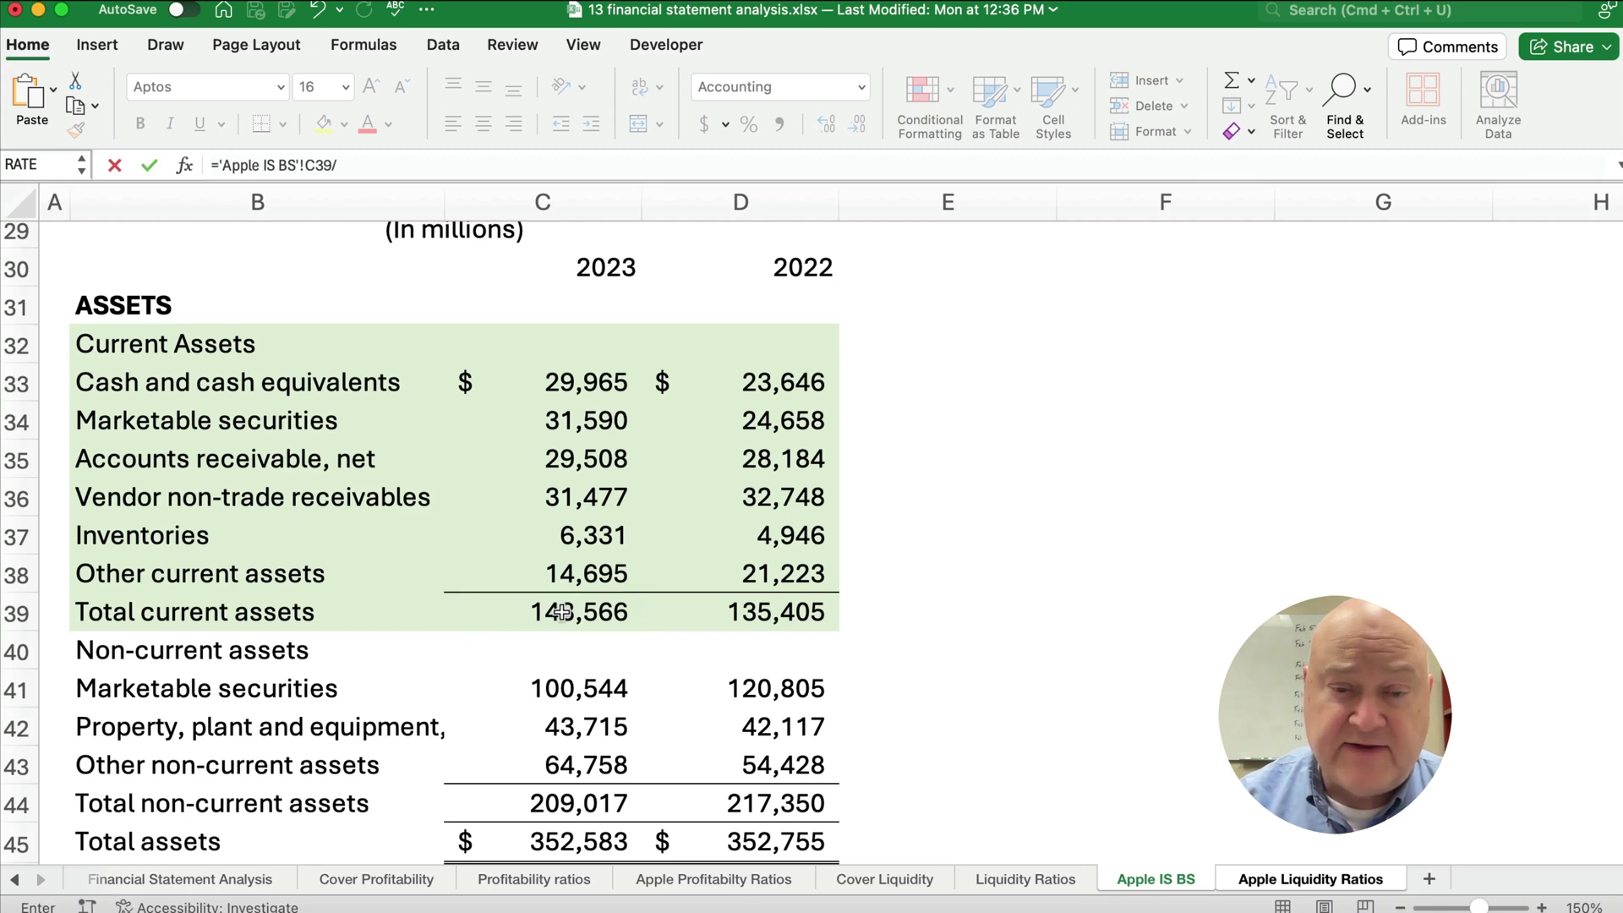
pyautogui.click(1261, 888)
pyautogui.click(787, 817)
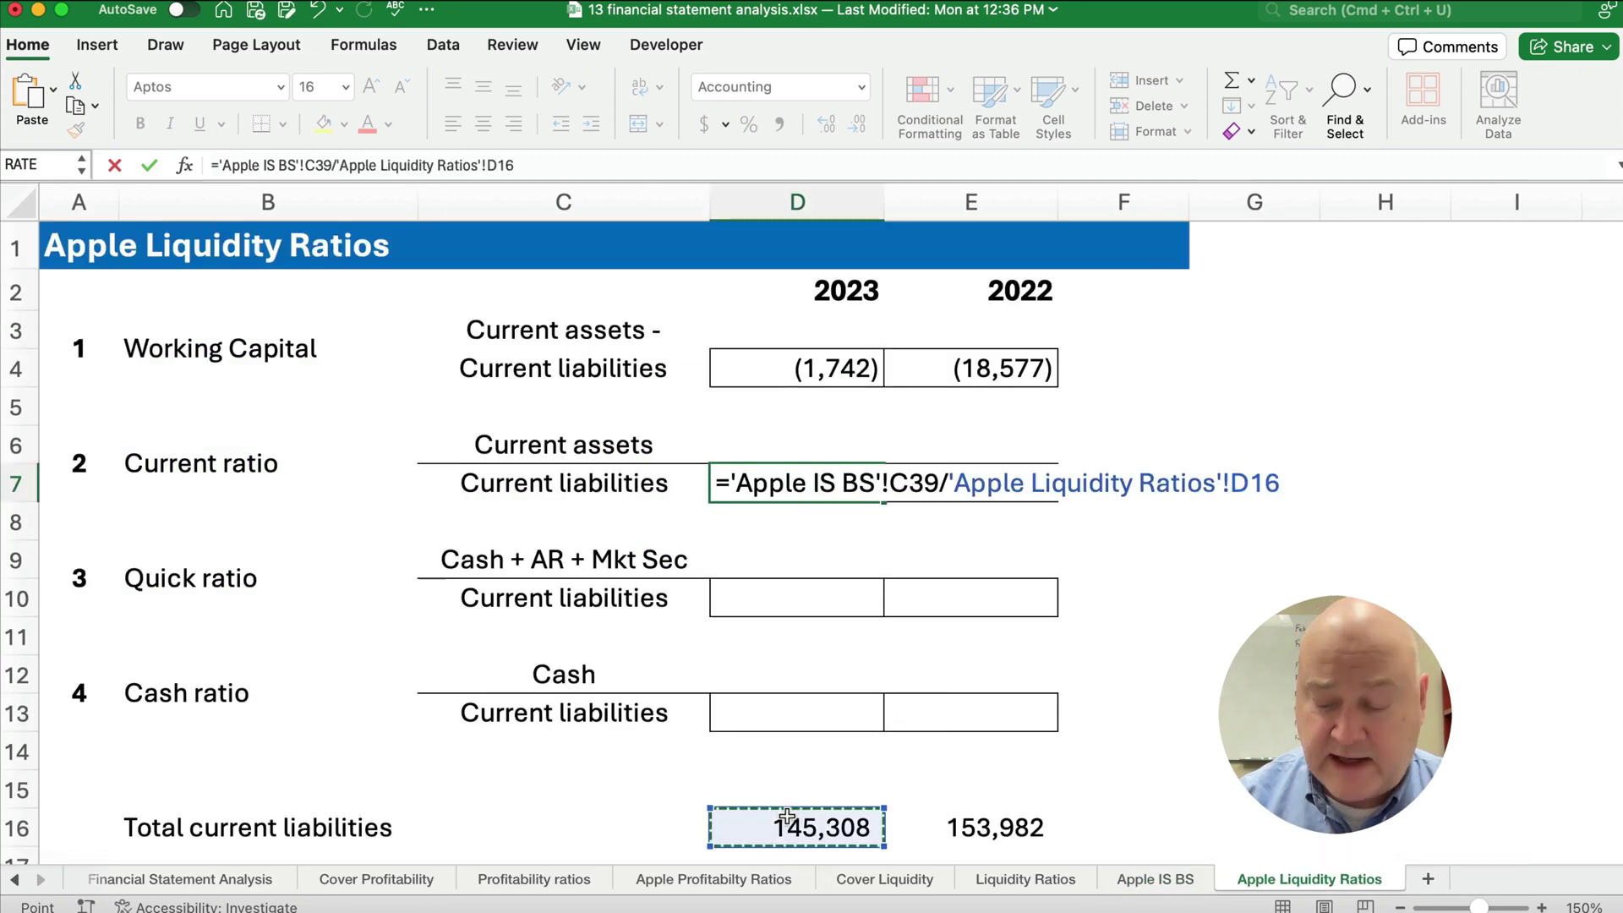
pyautogui.press('Return')
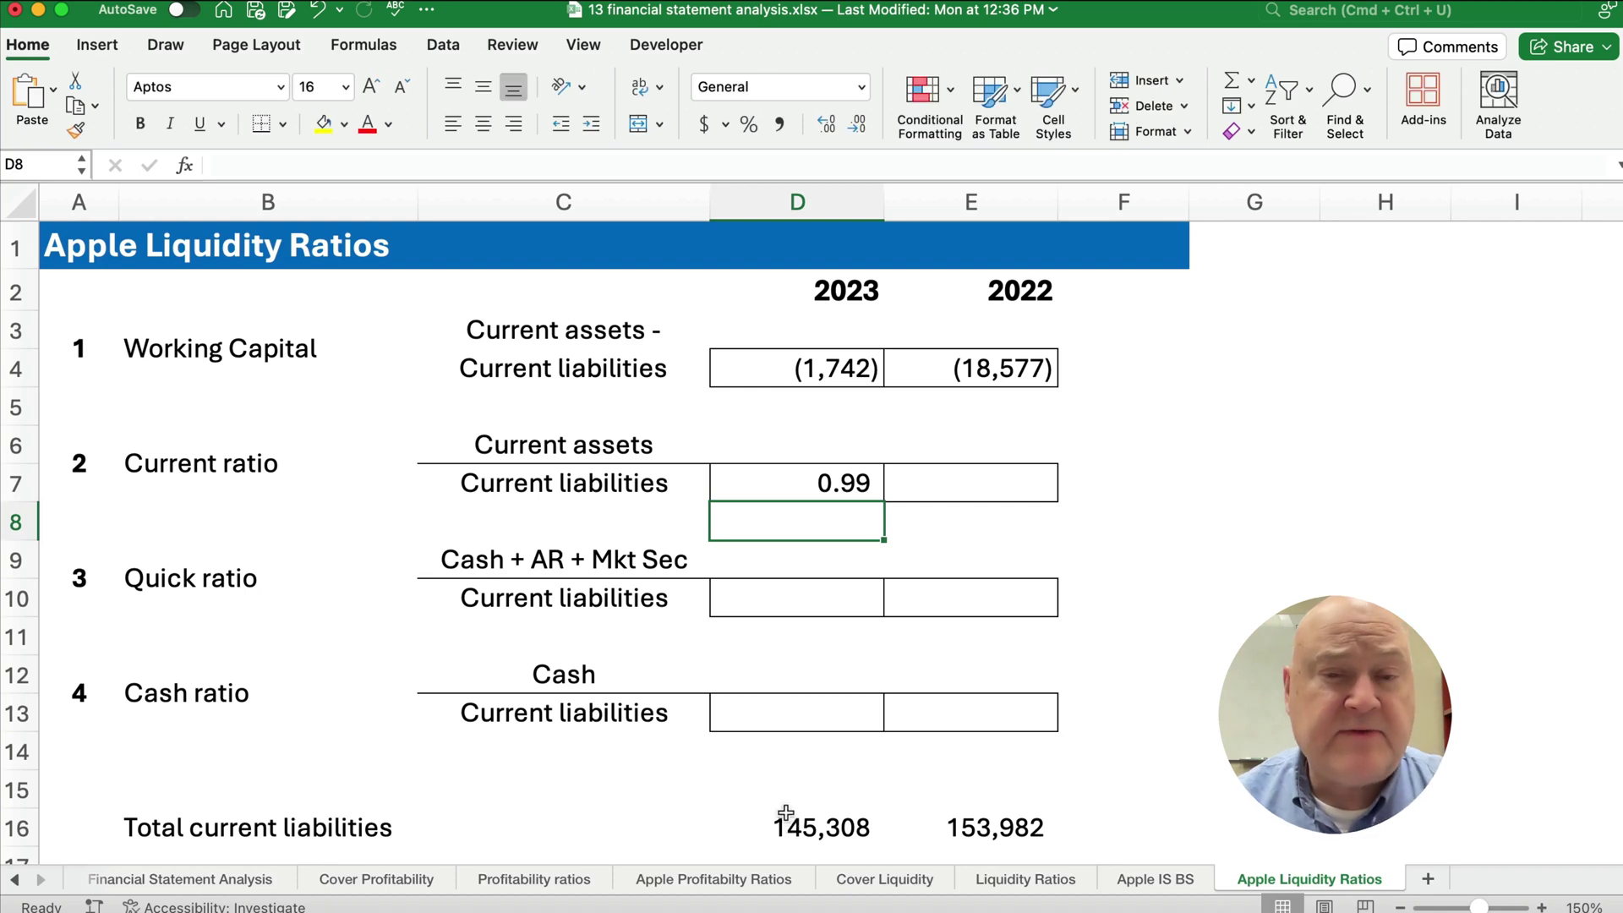
pyautogui.press('Up')
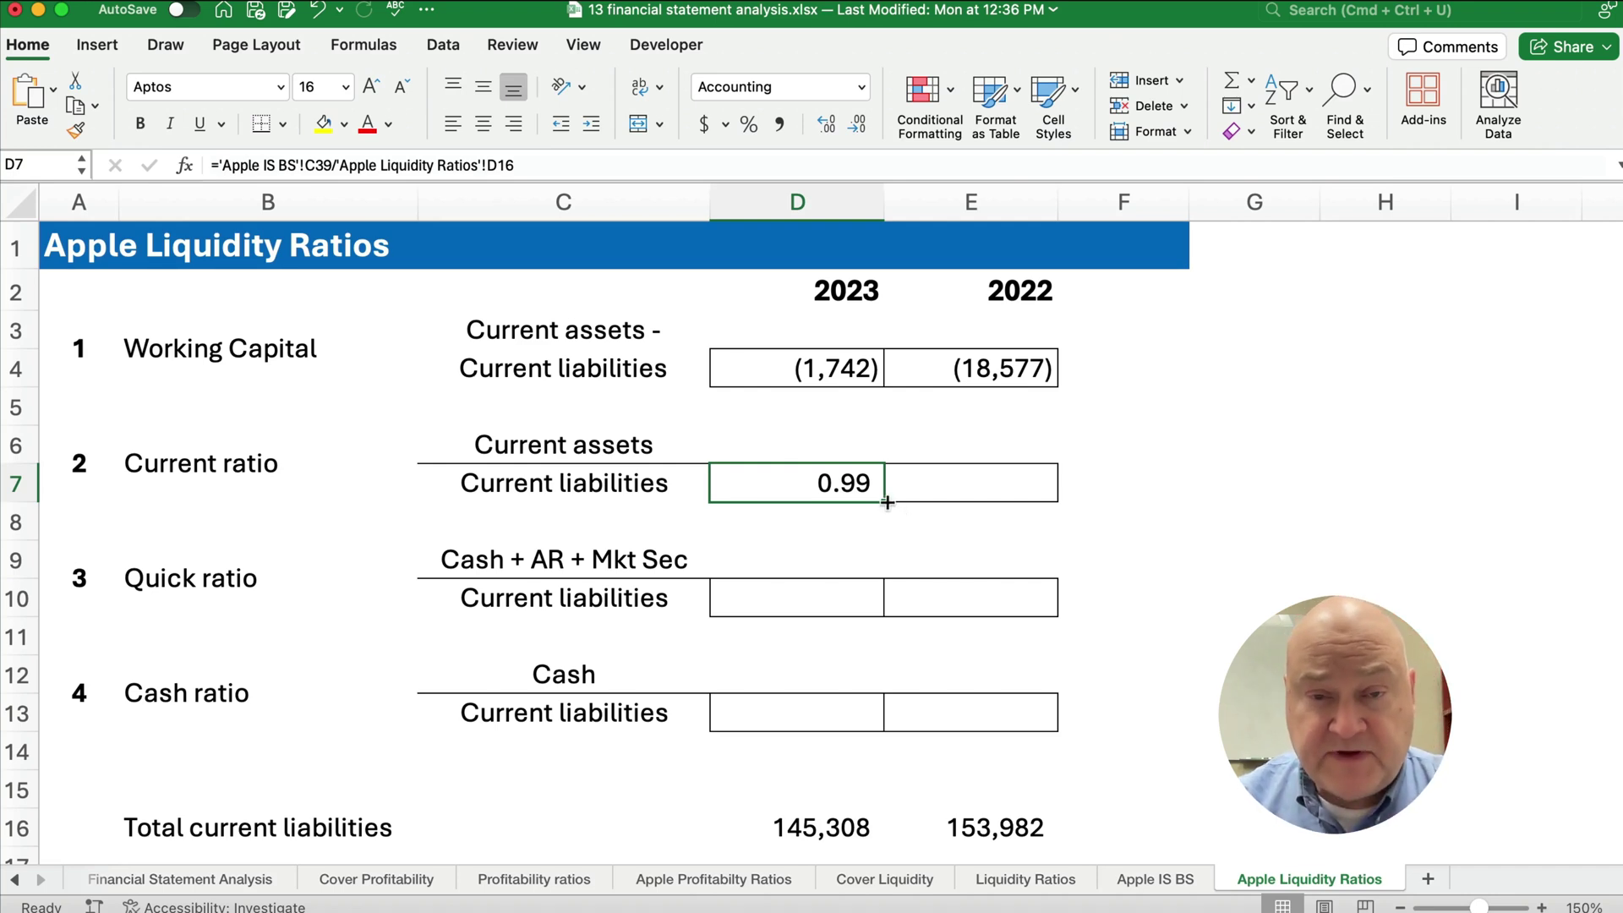
# Fill the current ratio formula into E7, giving 0.88, and check its assets and liabilities references
pyautogui.moveTo(883, 501); pyautogui.dragTo(1038, 502)
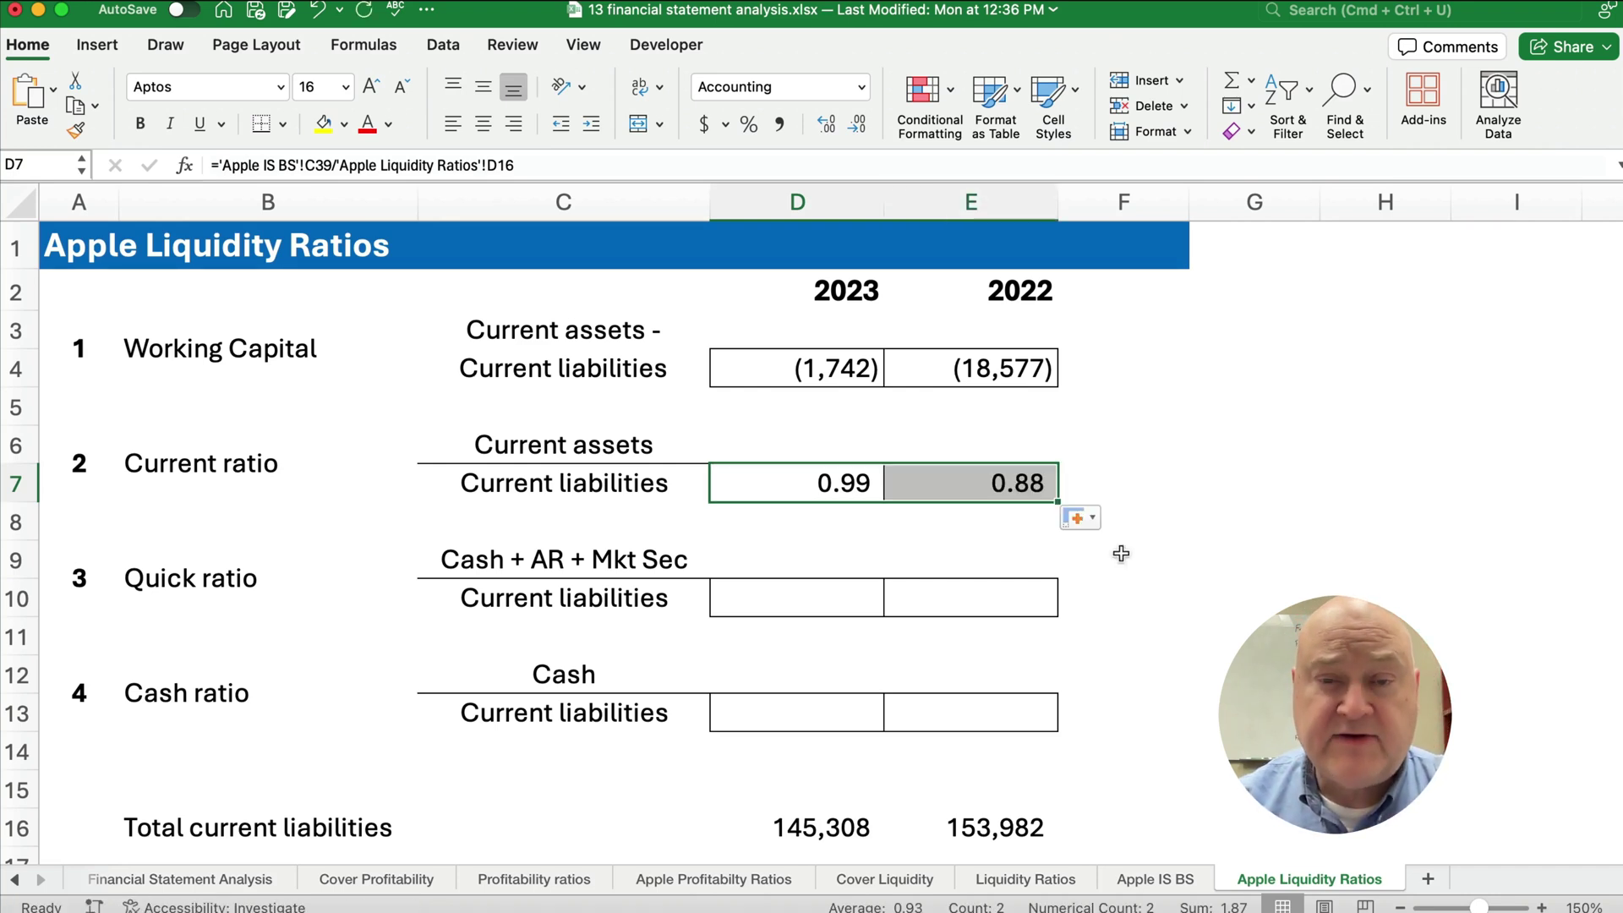
pyautogui.click(791, 498)
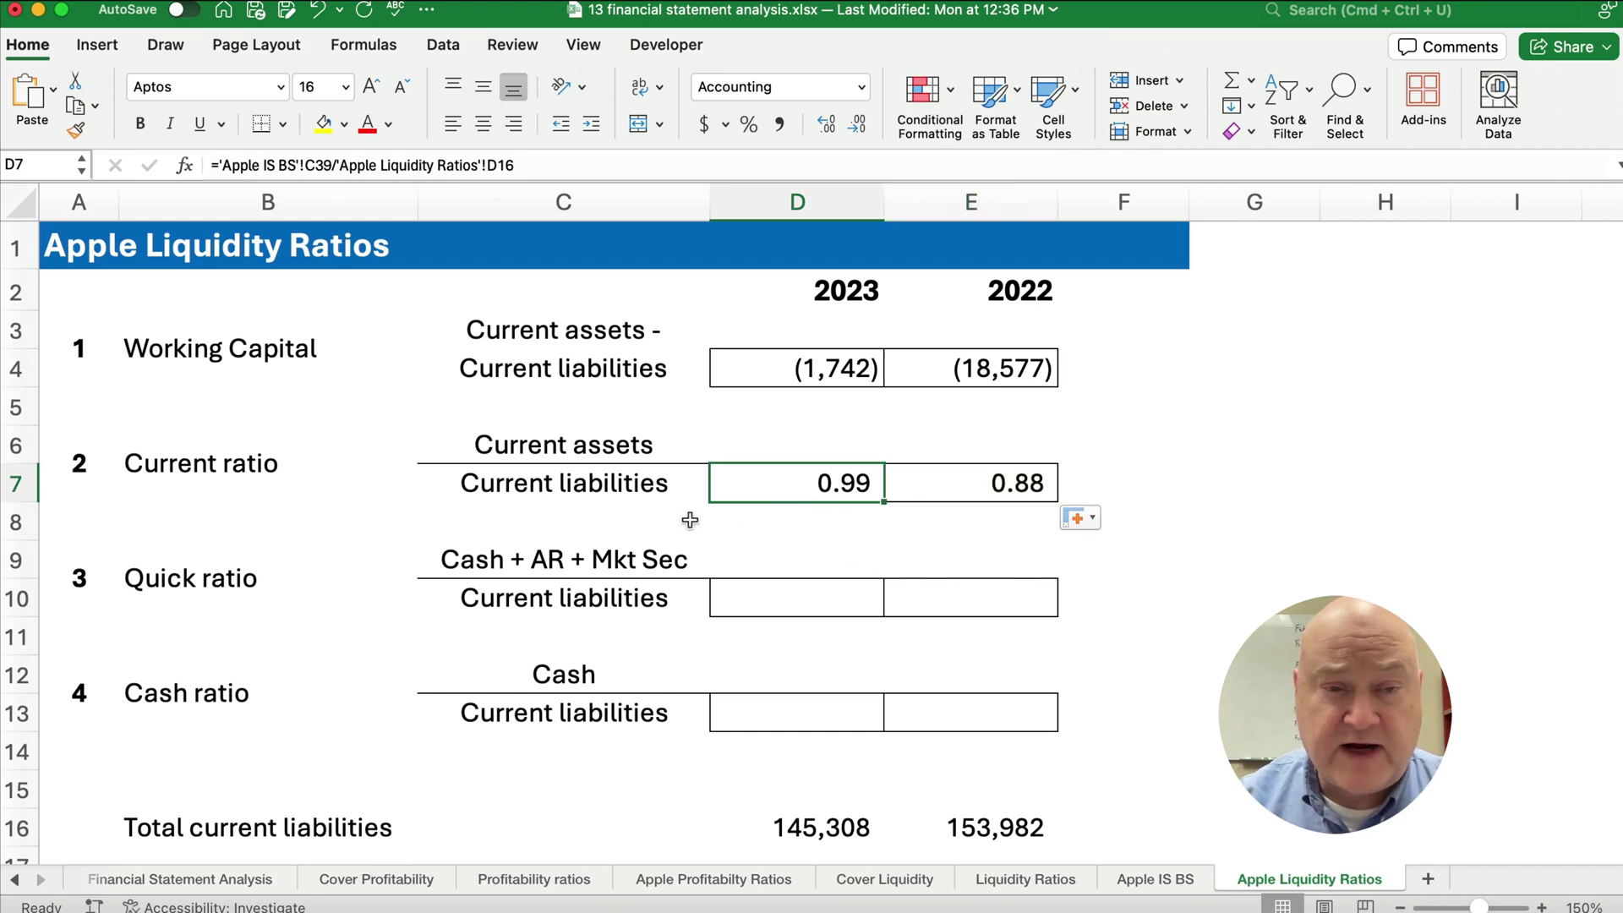
pyautogui.click(541, 491)
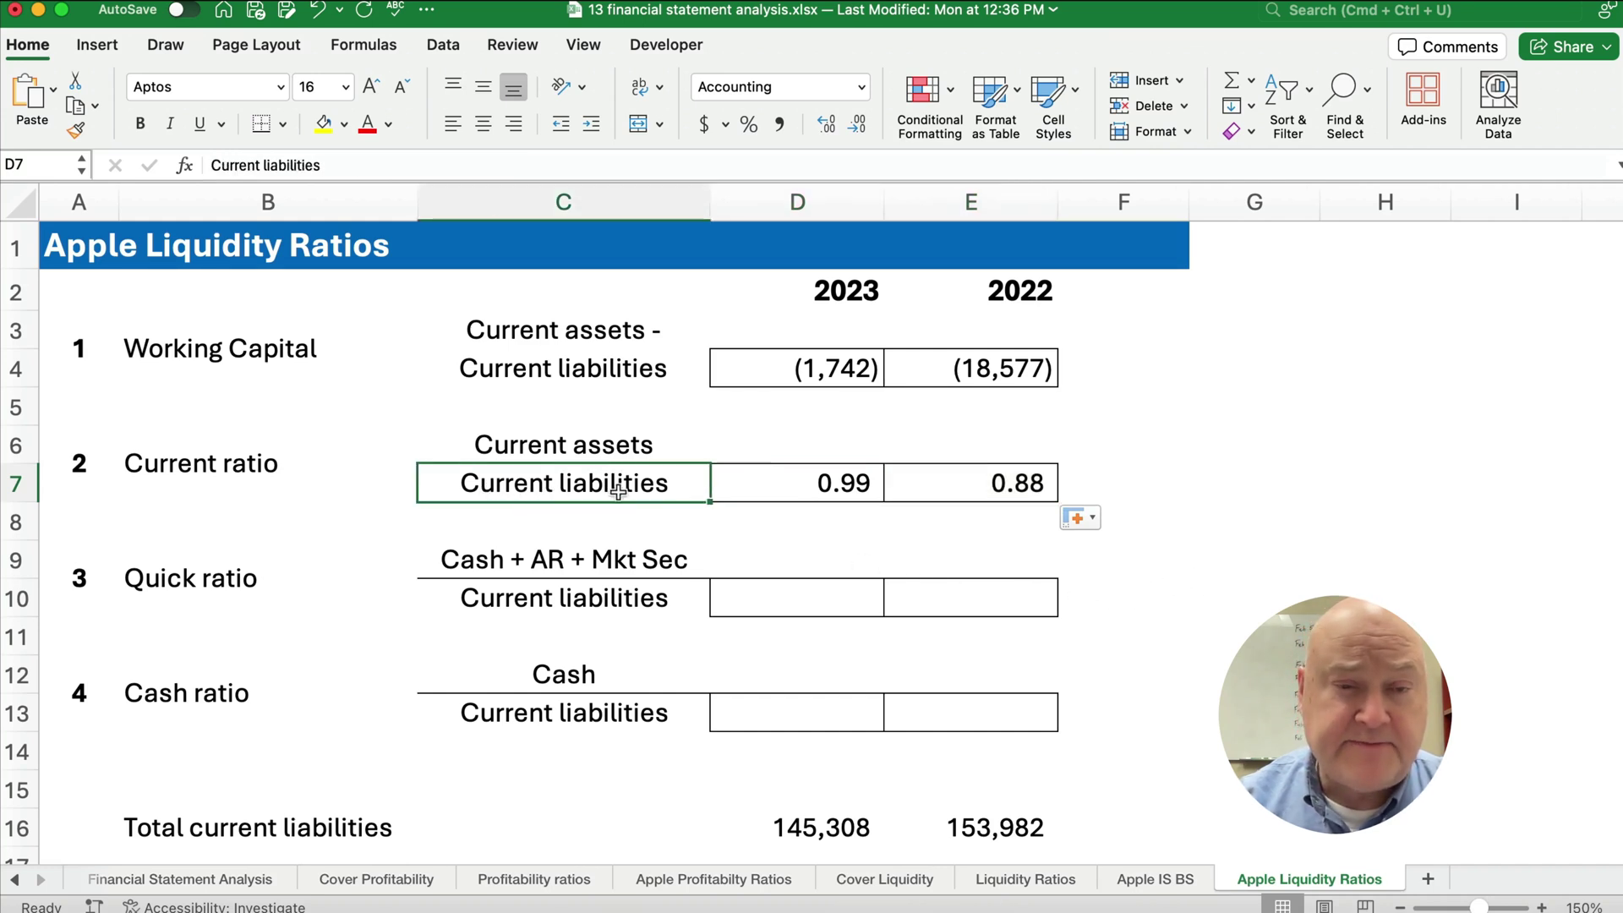
pyautogui.click(566, 449)
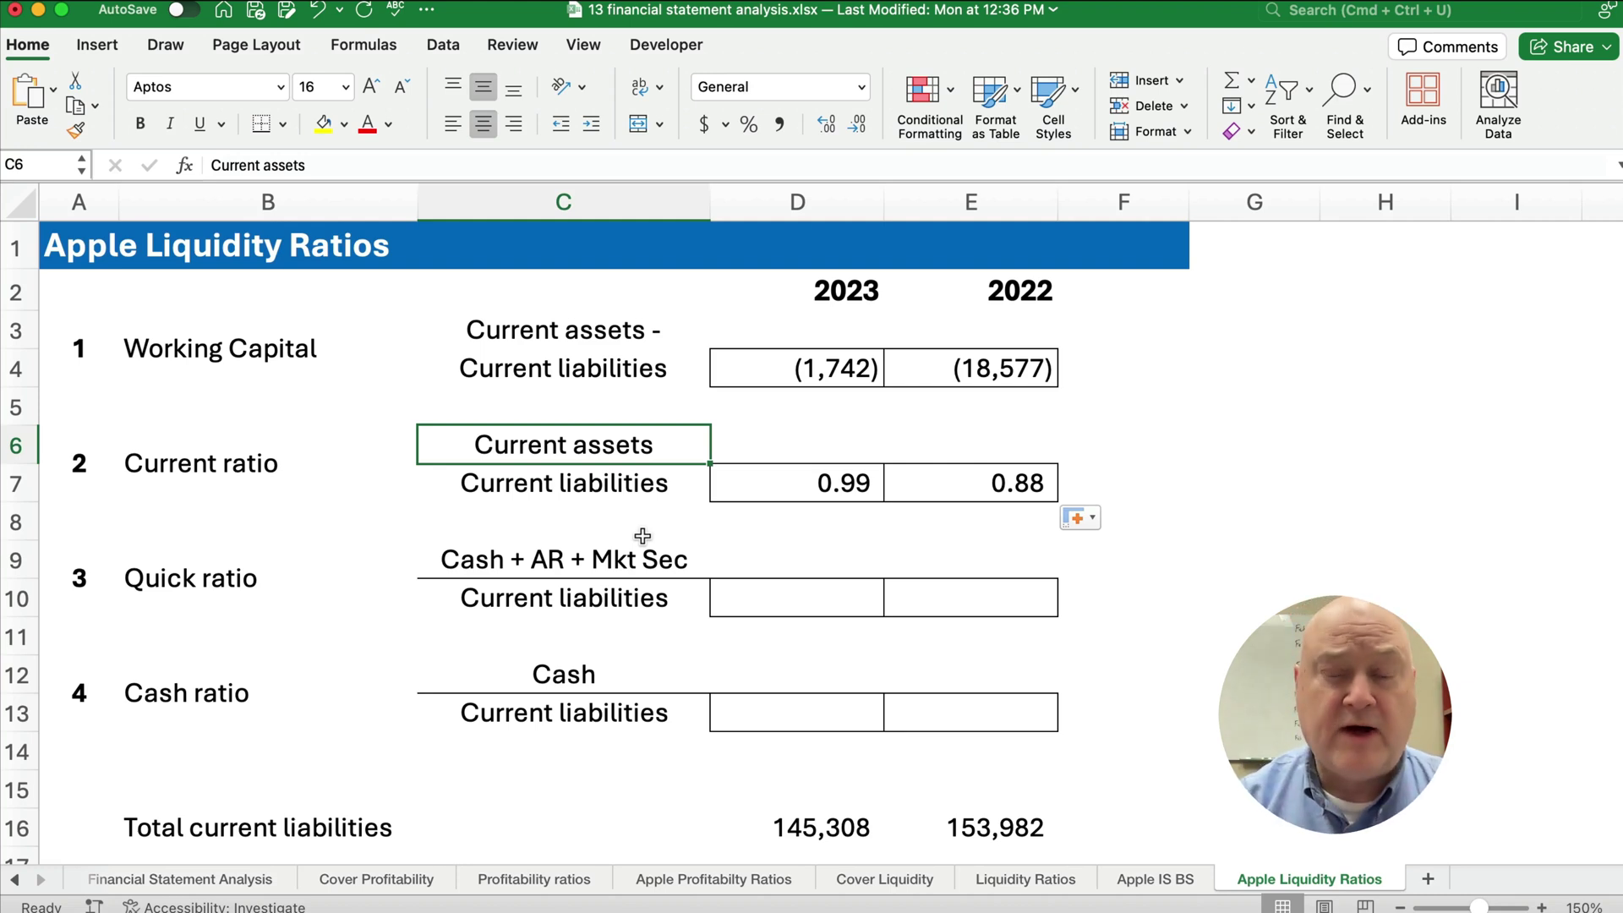
pyautogui.click(995, 484)
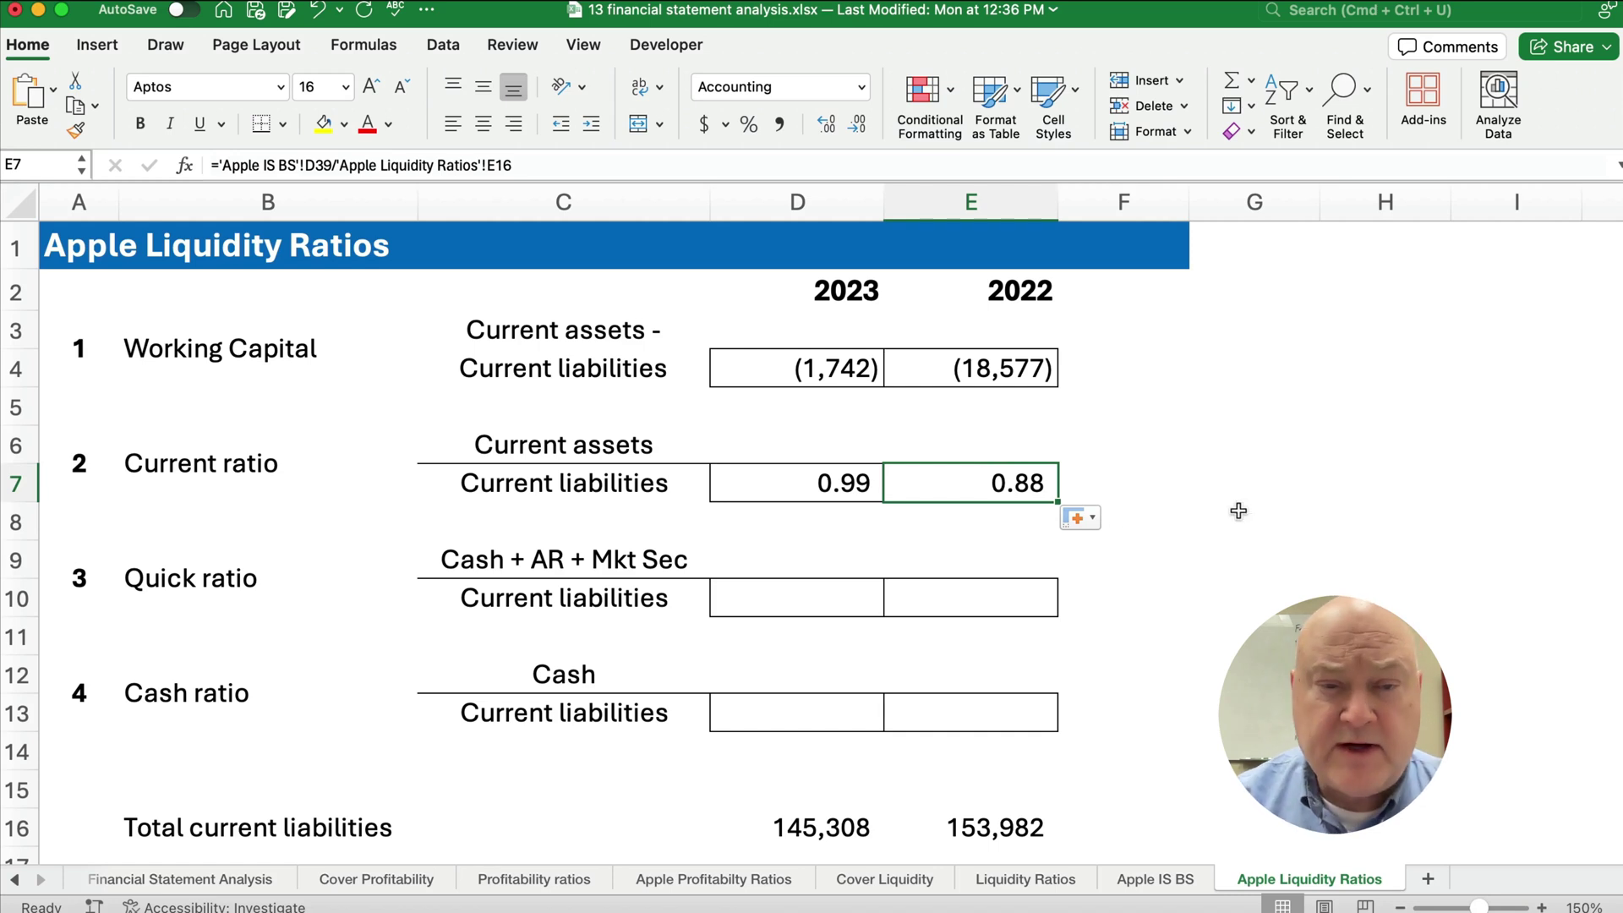
# Highlight the current ratio labels and both years' results, 0.99 and 0.88
pyautogui.moveTo(512, 458); pyautogui.dragTo(972, 497)
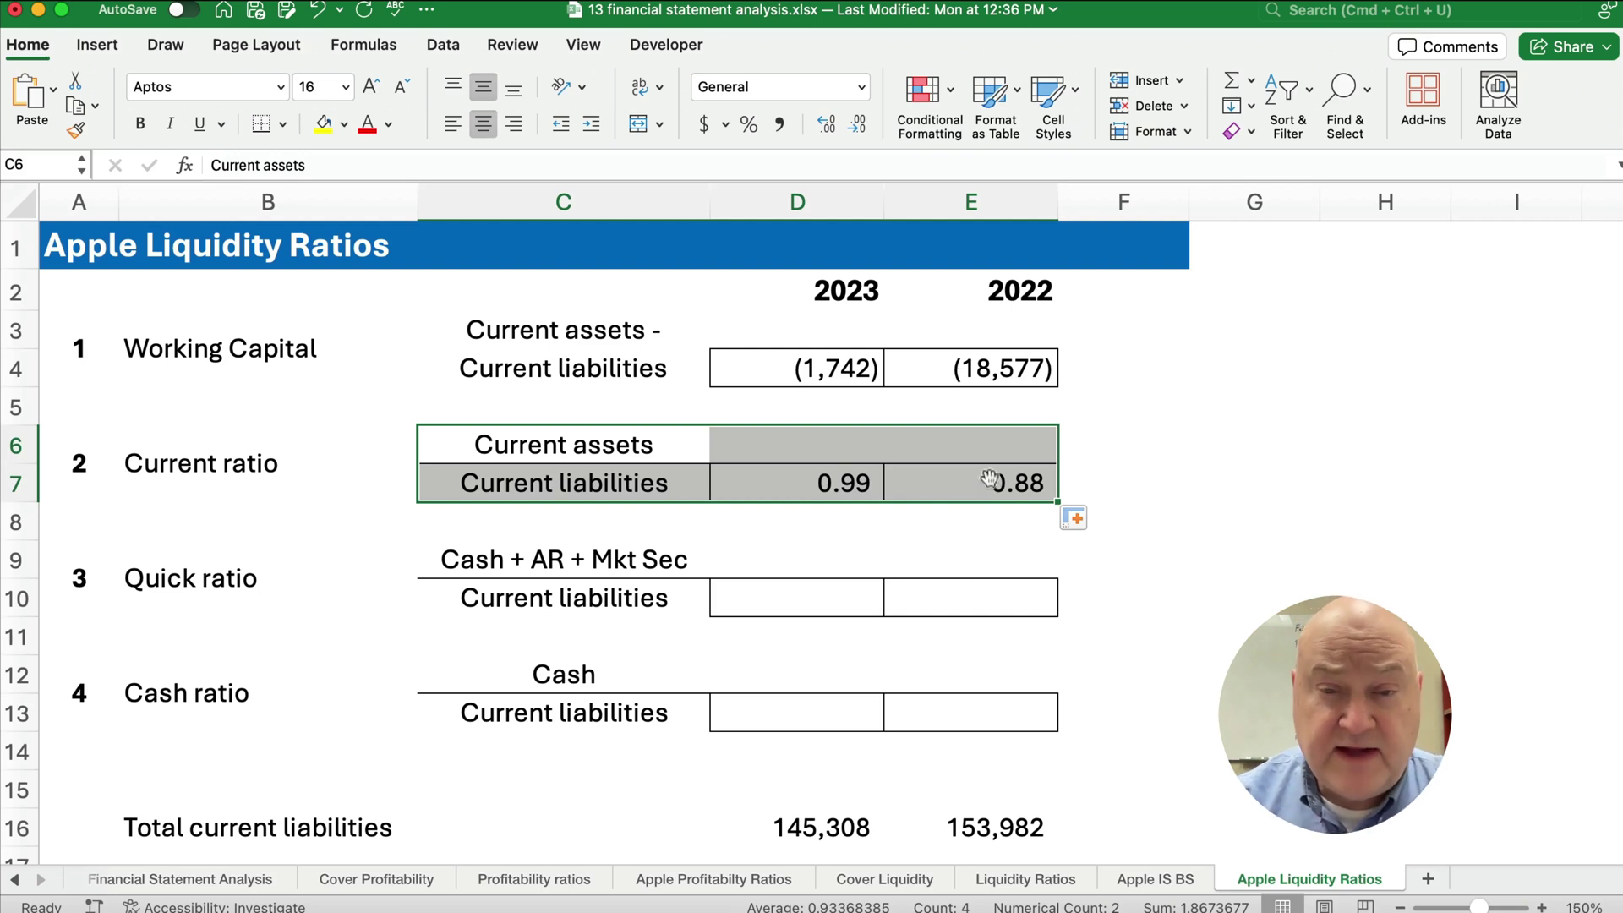
pyautogui.moveTo(1001, 480); pyautogui.dragTo(856, 480)
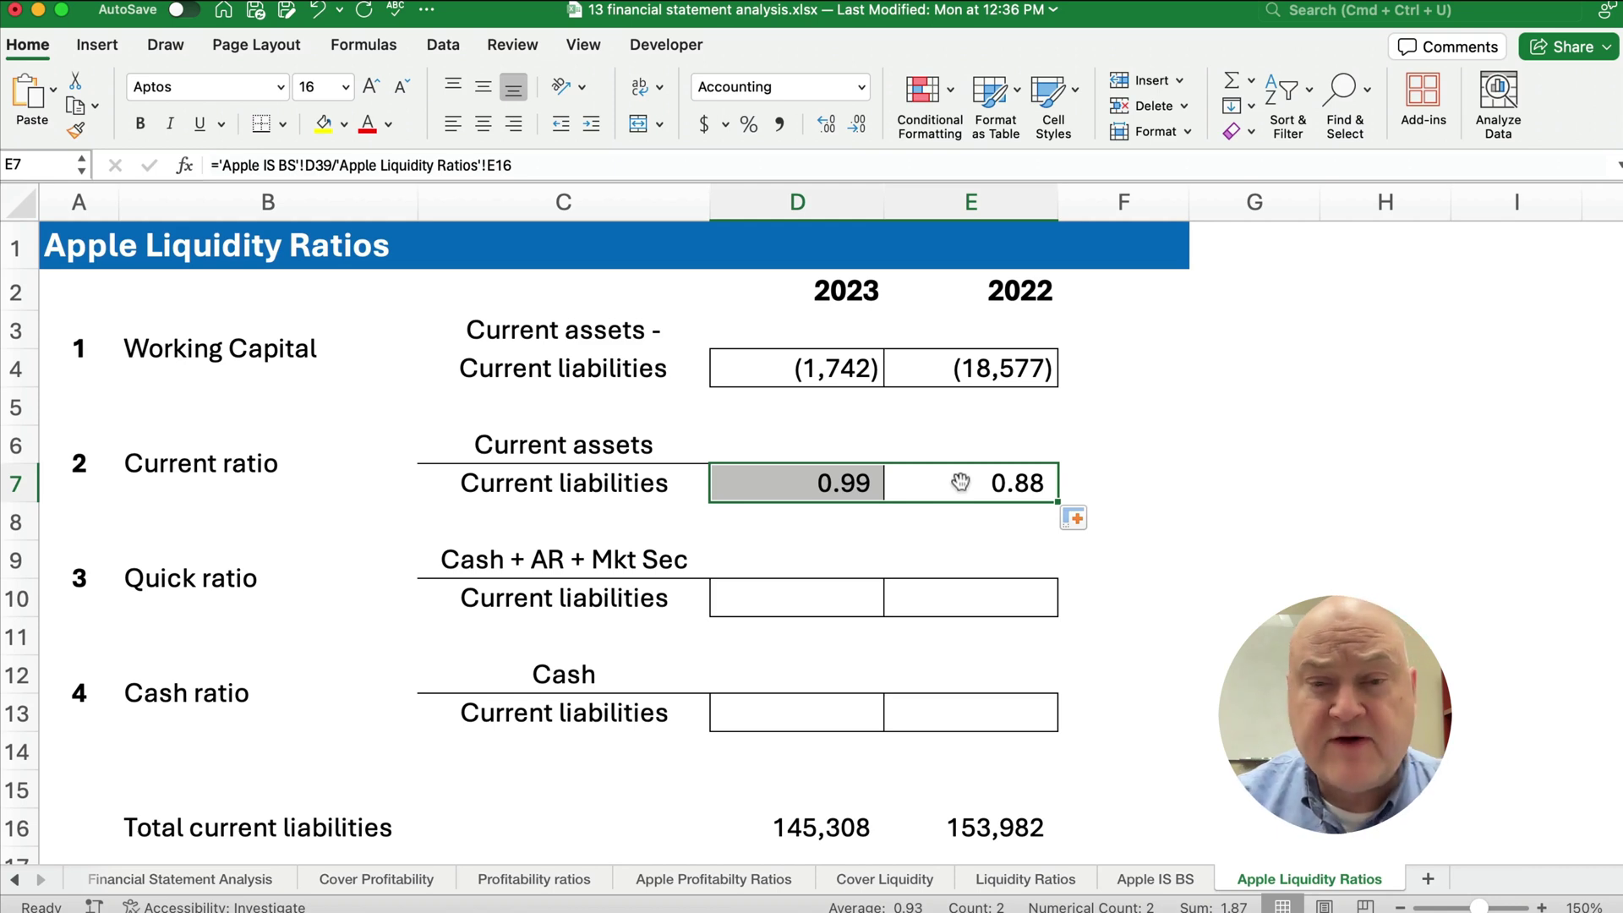
pyautogui.click(836, 599)
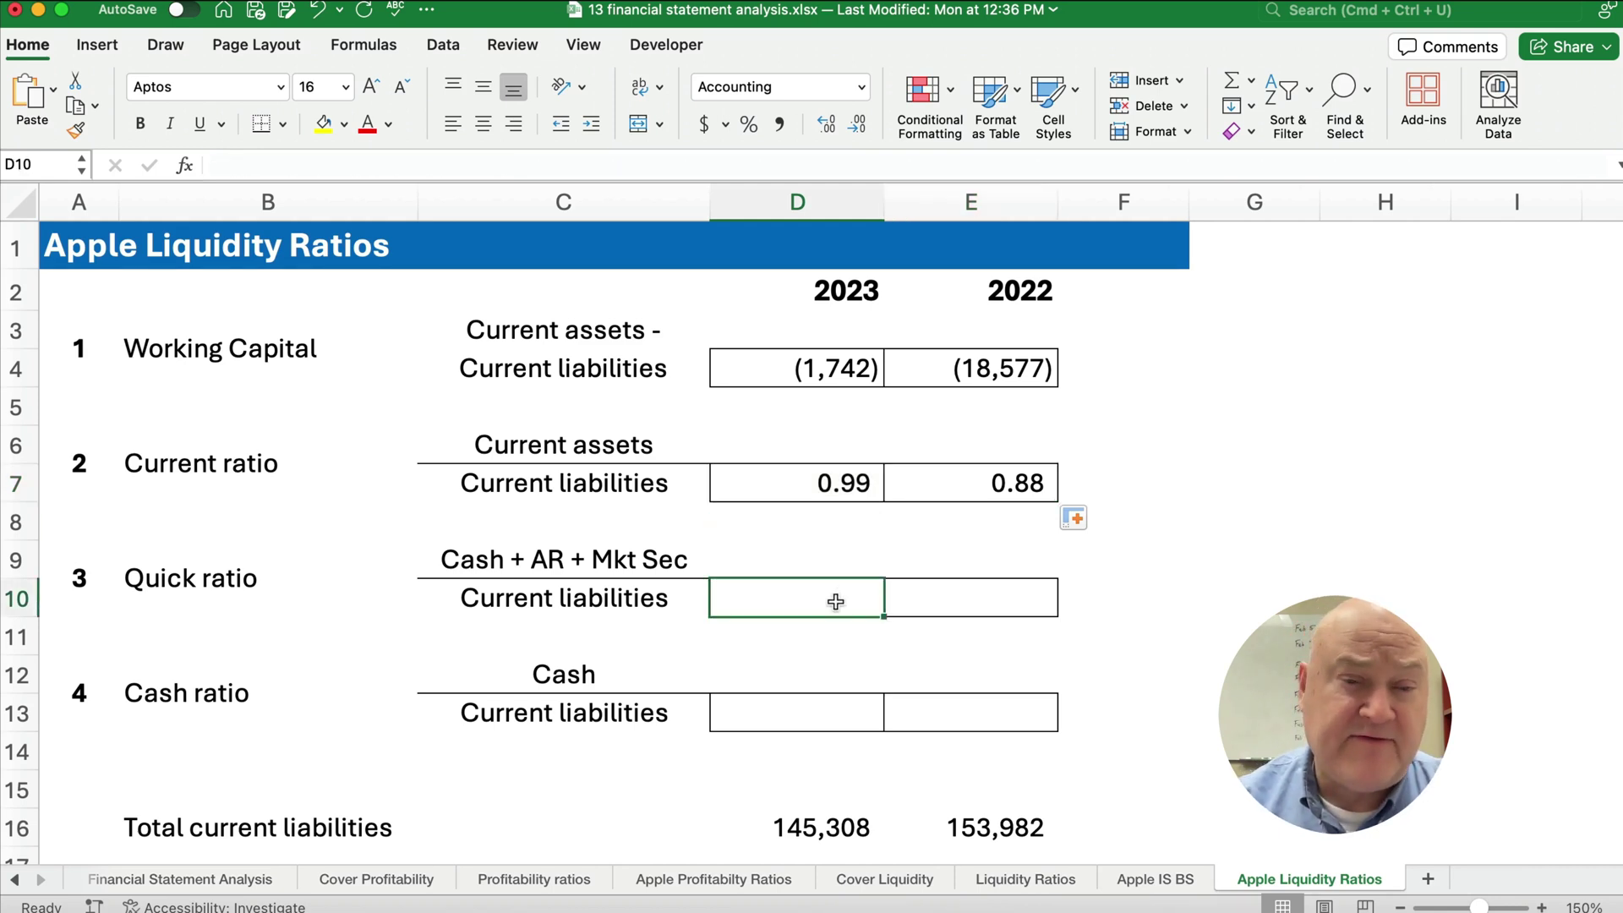